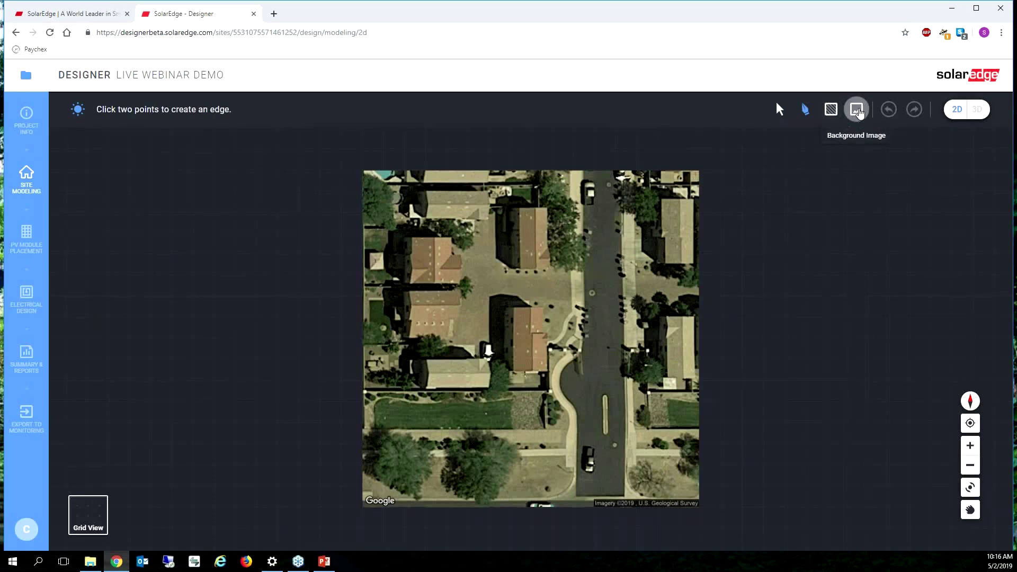
Upload the Roof Plan JPG as the background image
left_click(858, 112)
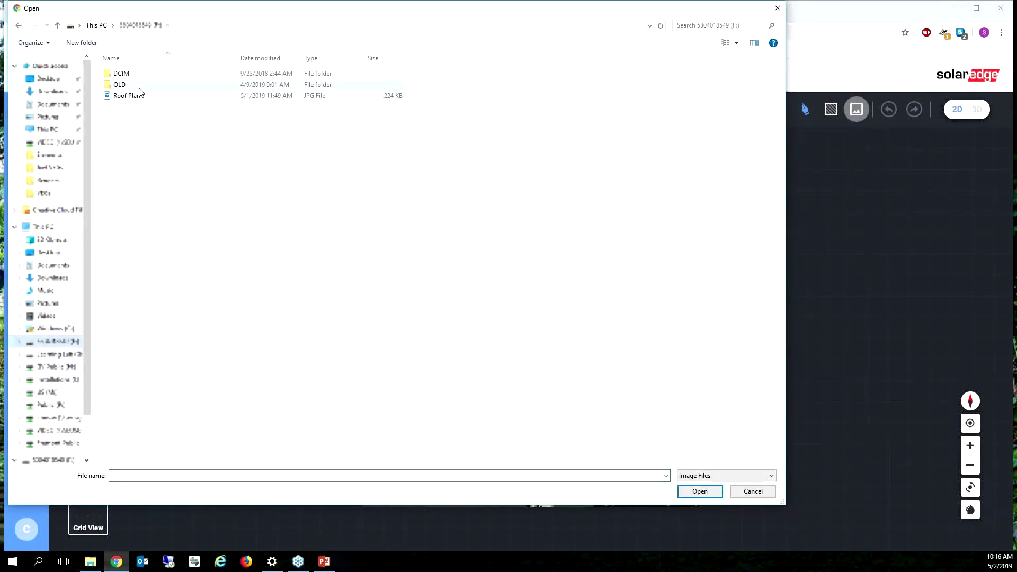
left_click(139, 96)
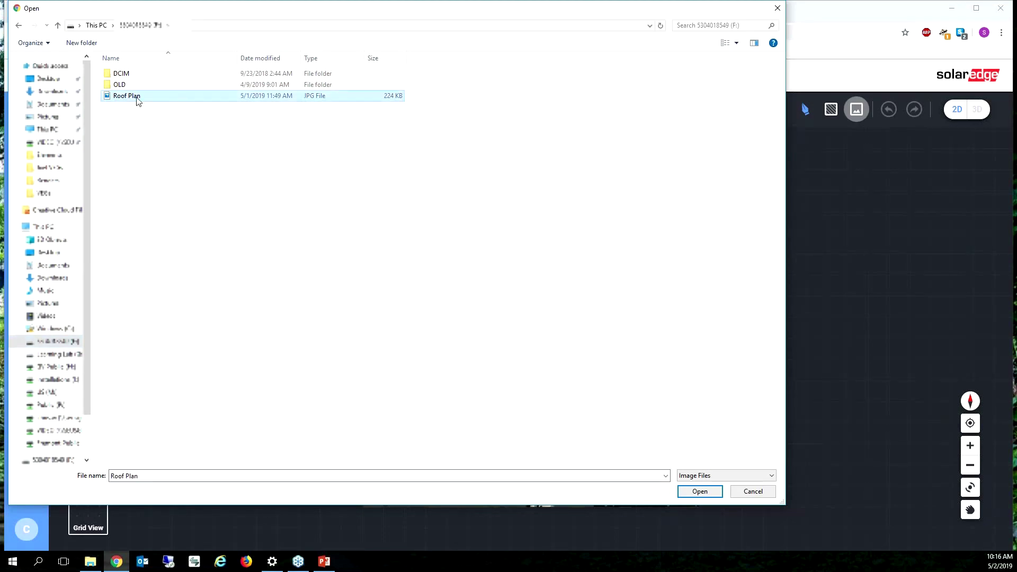
left_click(696, 491)
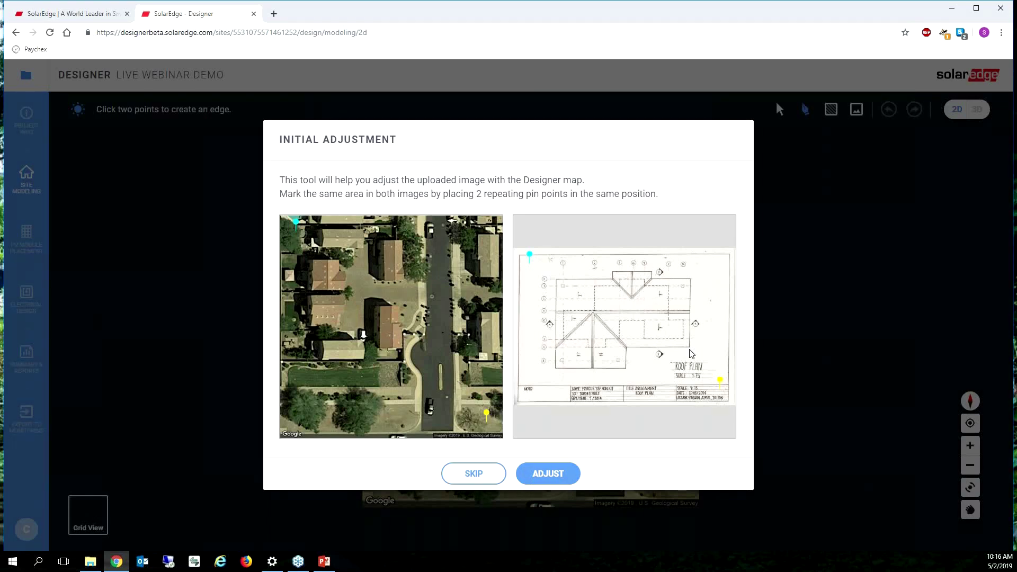
Skip pin alignment, then shift, fade and scale the roof-plan overlay to 26 ppm before discarding it
left_click(487, 473)
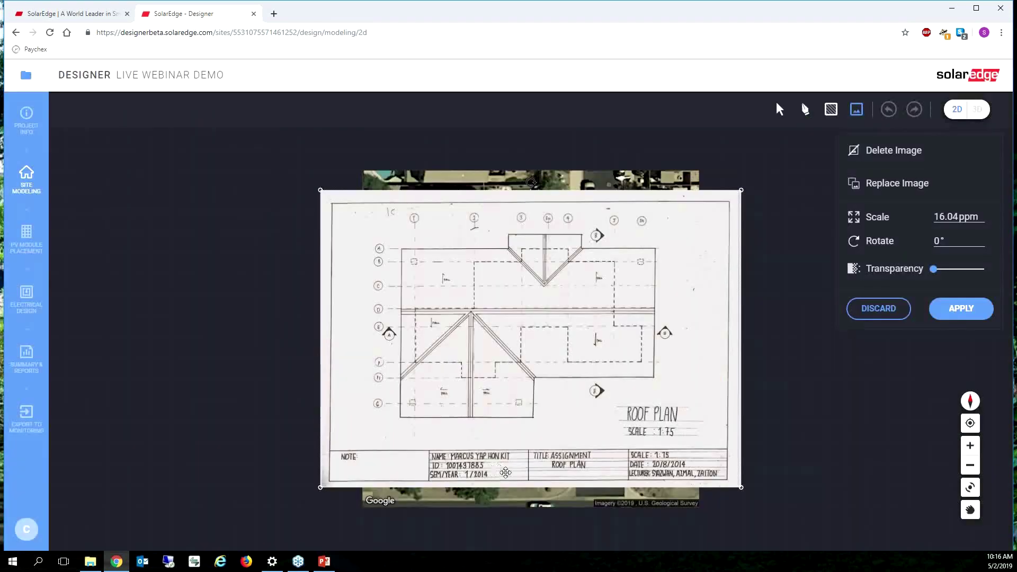
left_click_drag(451, 302, 366, 304)
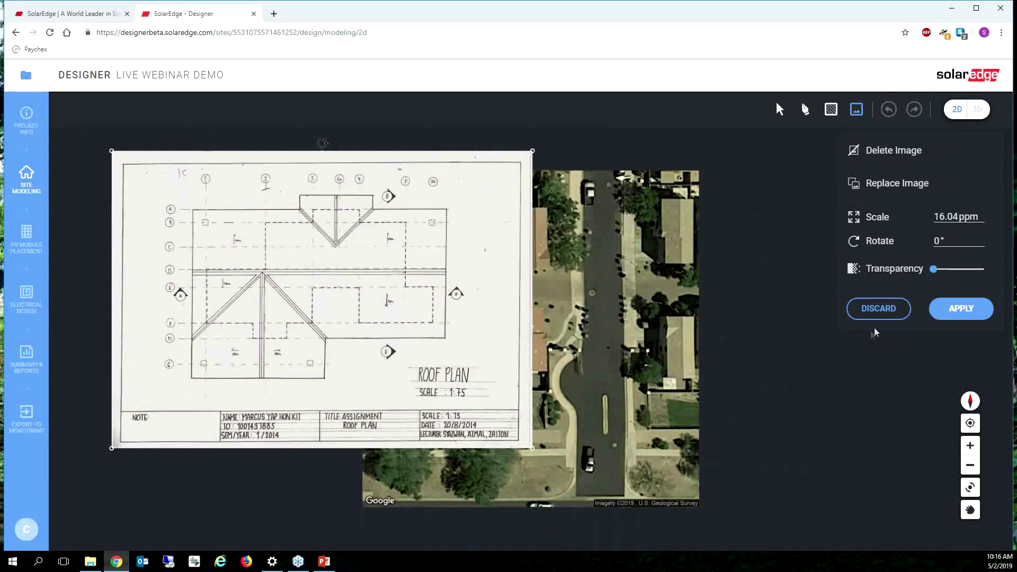
mouse_move(931, 269)
left_mouse_down()
mouse_move(951, 273)
mouse_move(923, 272)
left_mouse_up()
left_click(978, 213)
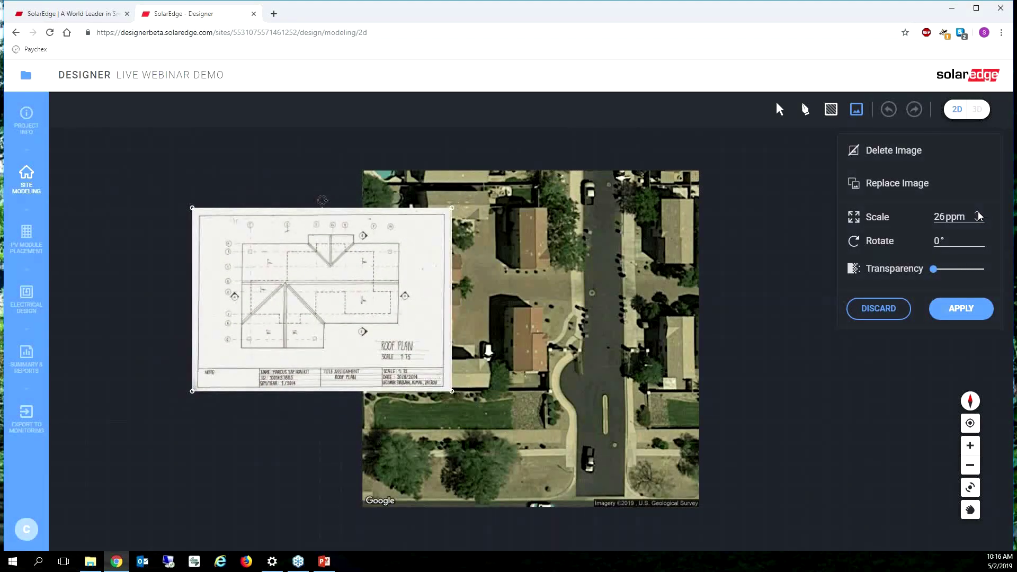
left_click(878, 313)
Confirm the discard, zoom in on the house, and trace the 23ft 1in top and 20ft 4in right roof edges
left_click(543, 341)
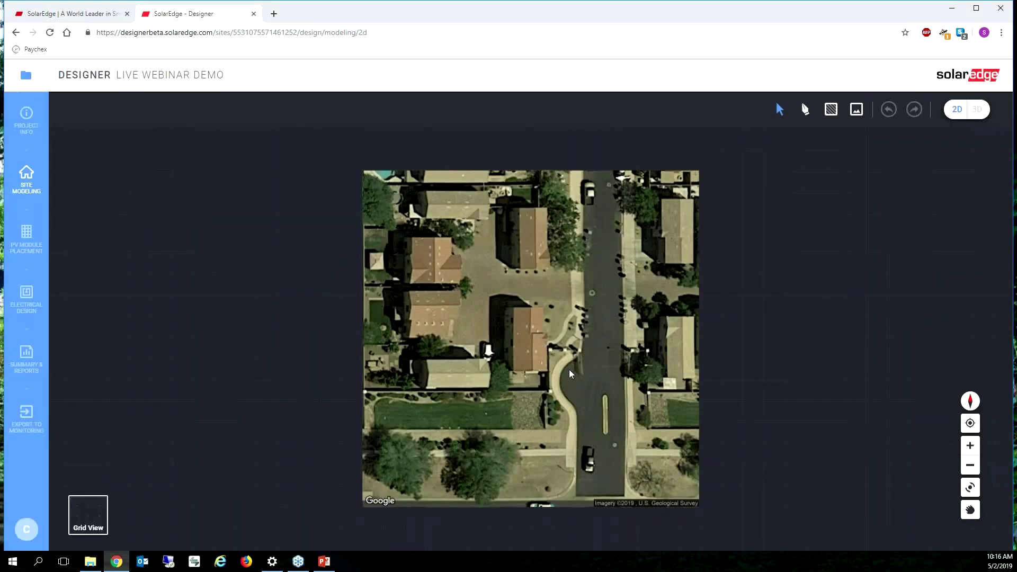
scroll(548, 339, "up", 2)
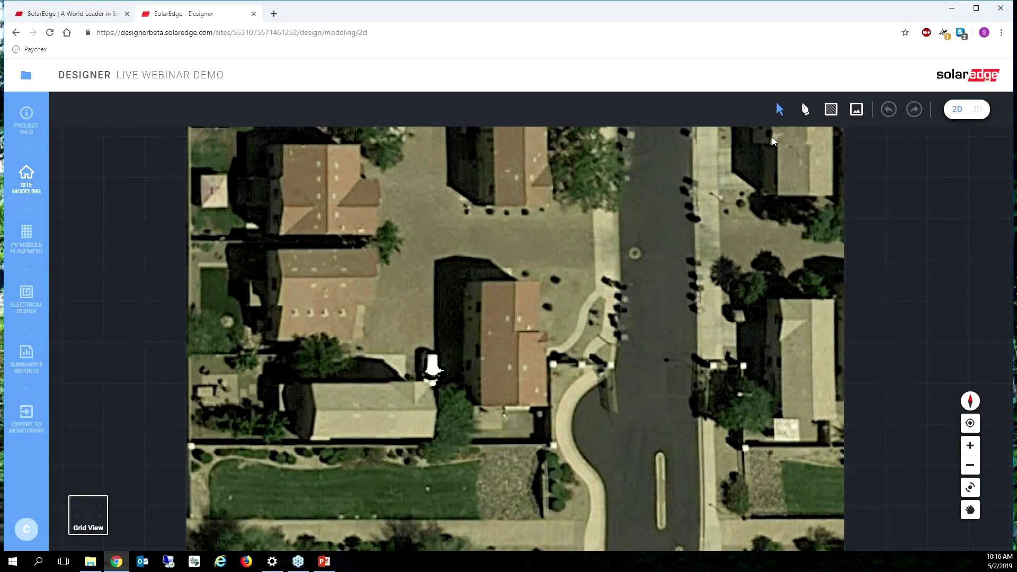
left_click(805, 109)
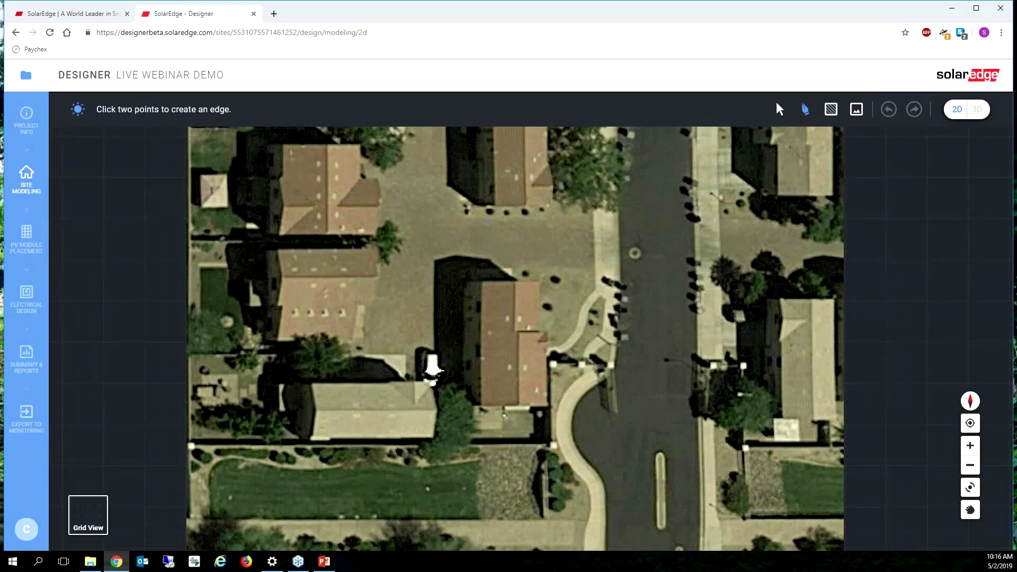
scroll(478, 284, "up", 3)
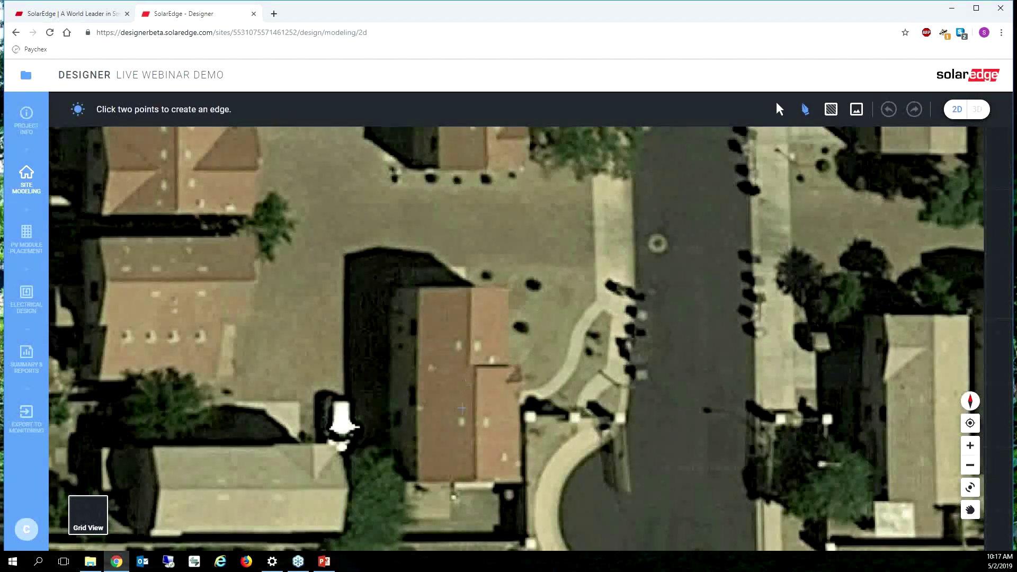
scroll(396, 247, "up", 2)
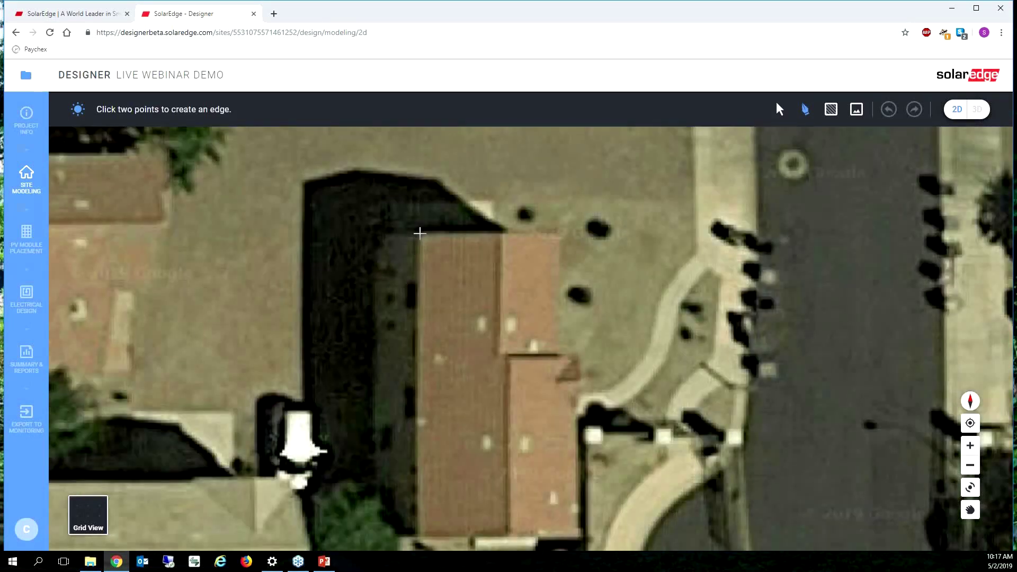
left_click(420, 233)
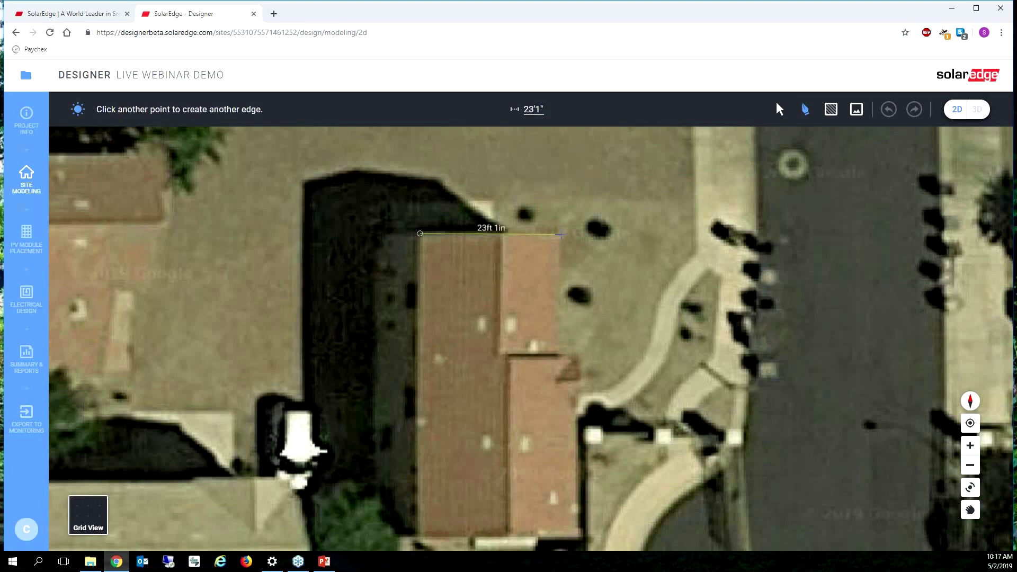
left_click(561, 234)
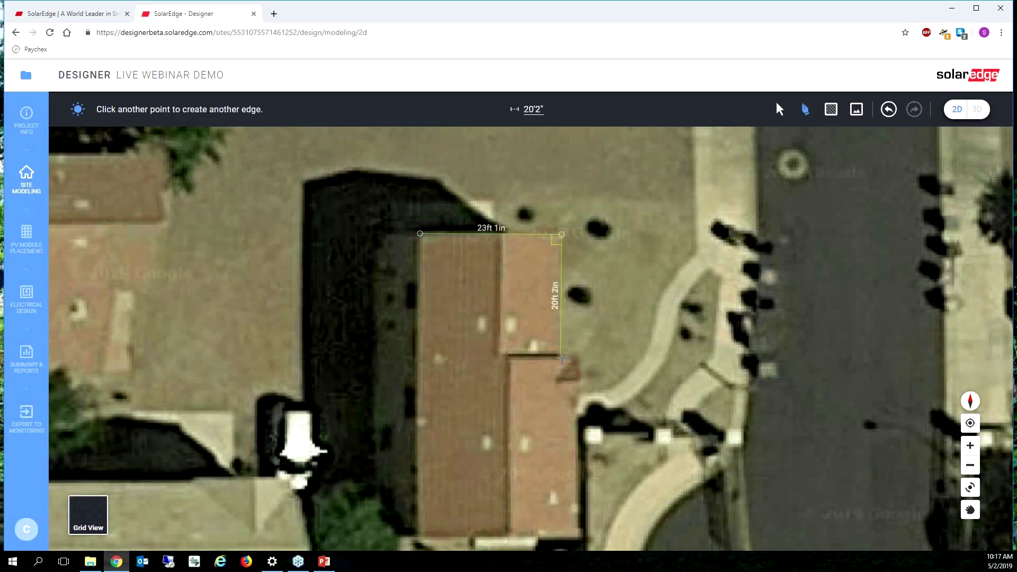
left_click(561, 358)
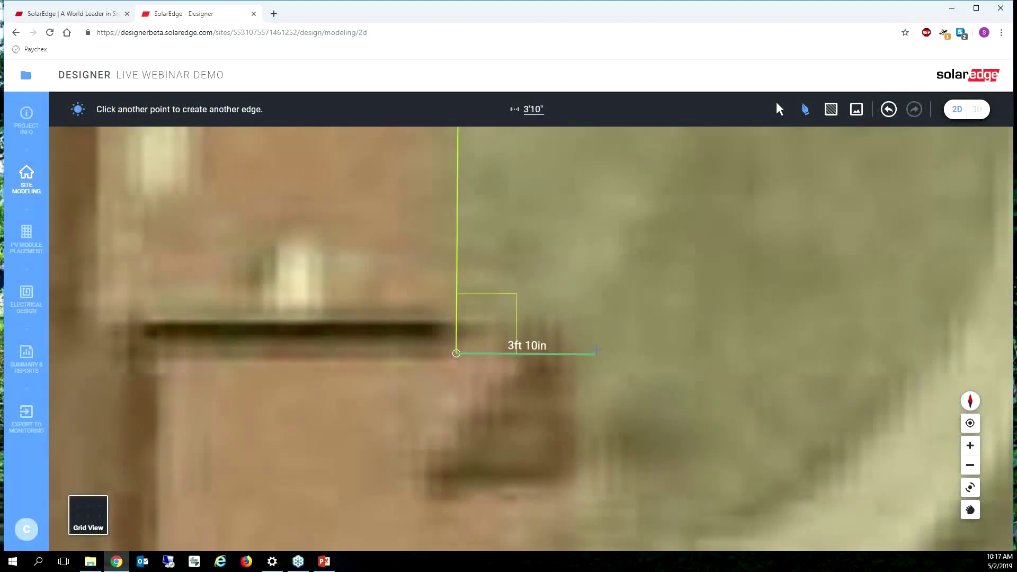
scroll(593, 364, "down", 5)
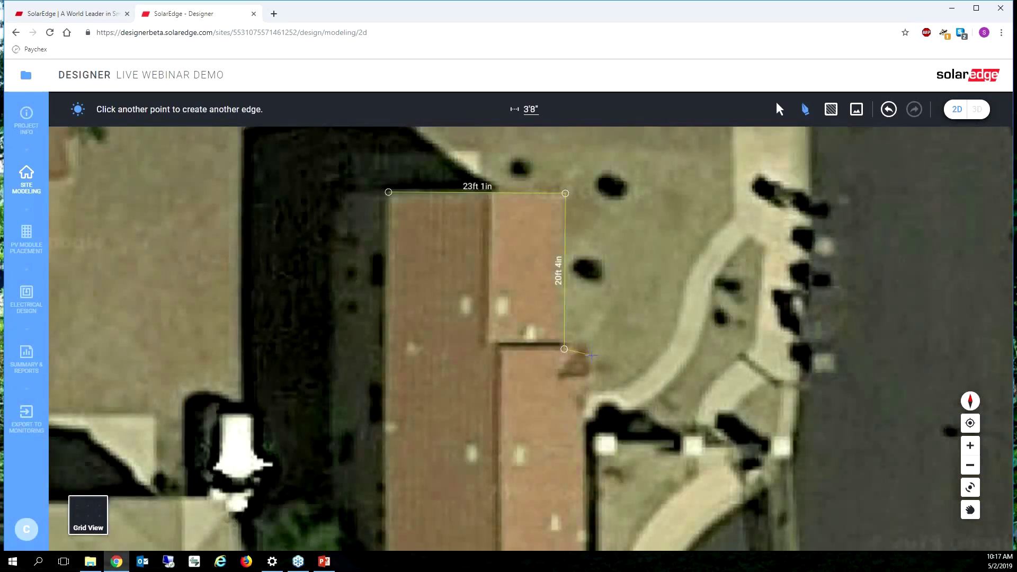
left_click_drag(592, 353, 599, 308)
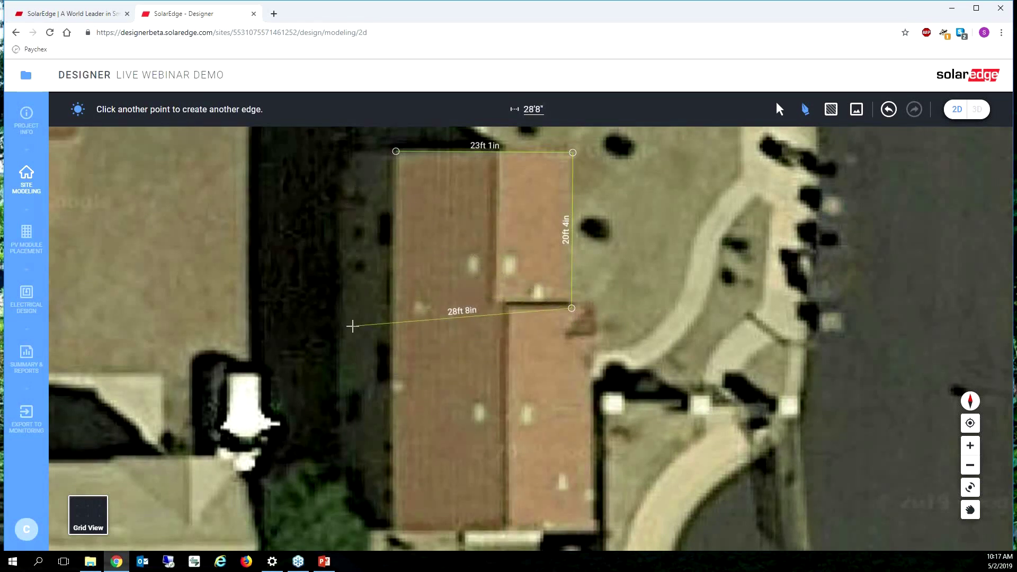
Remove the mistaken short edge added along the roof step
left_click(593, 308)
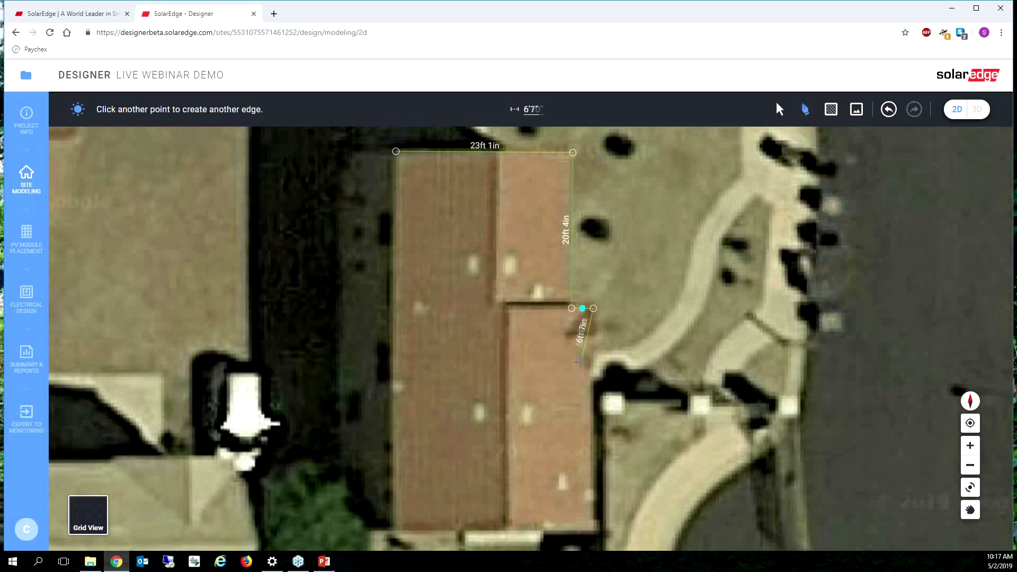
key("Escape")
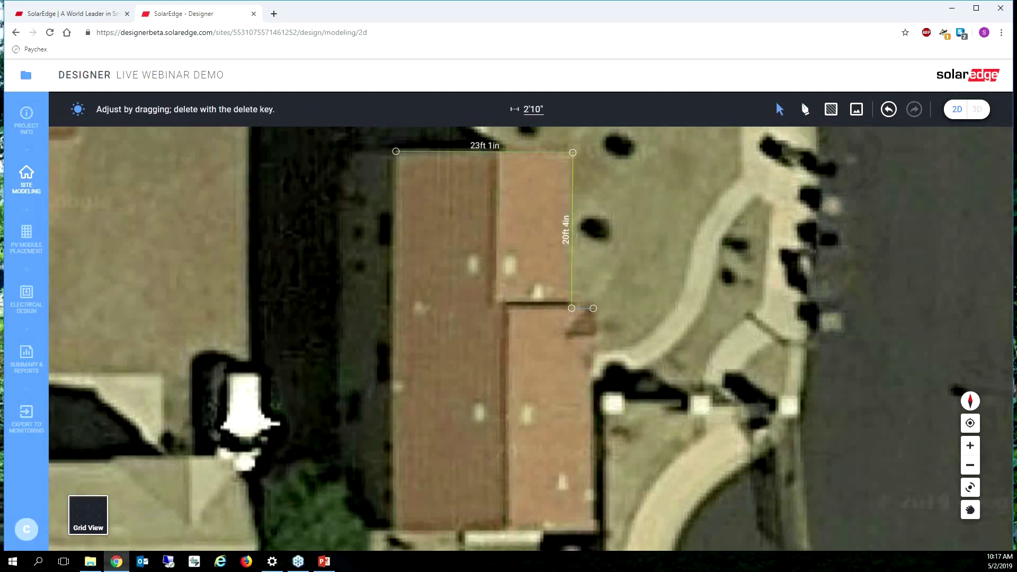
key("Delete")
Trace the step edge plus the 29ft 2in, 25ft 9in and 49ft 6in edges back to the start
left_click(806, 110)
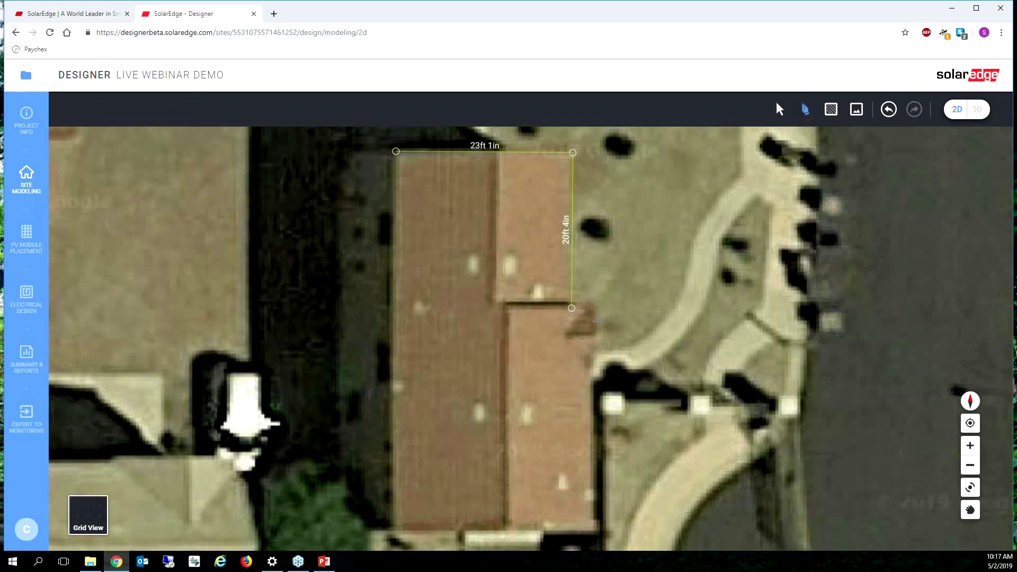
left_click(572, 308)
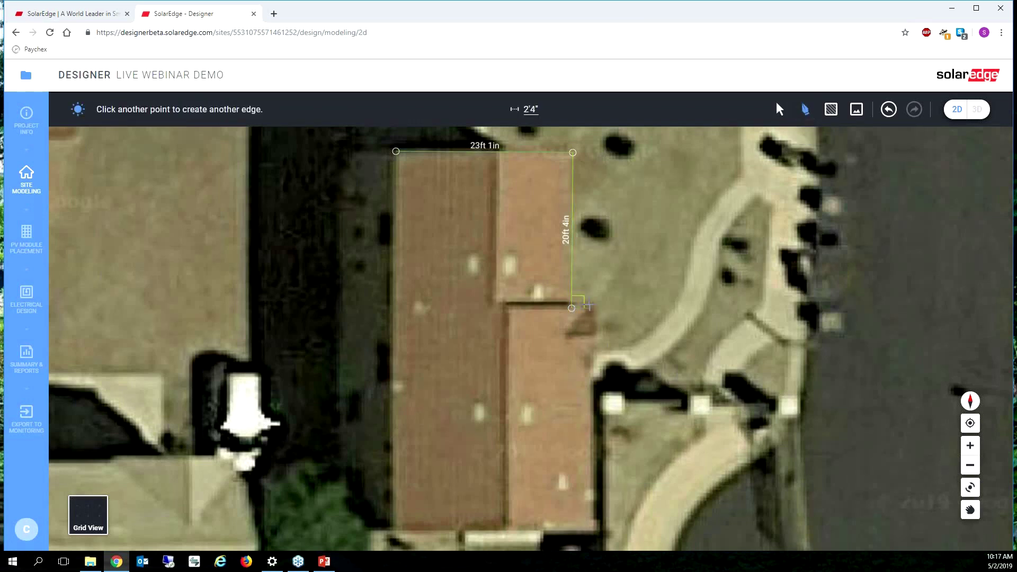
left_click(592, 308)
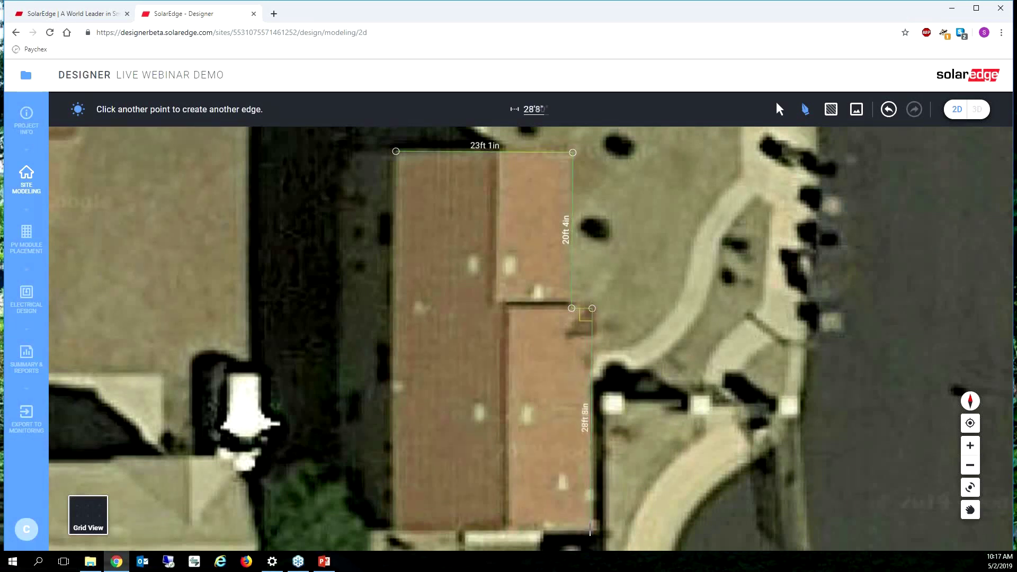
left_click(591, 533)
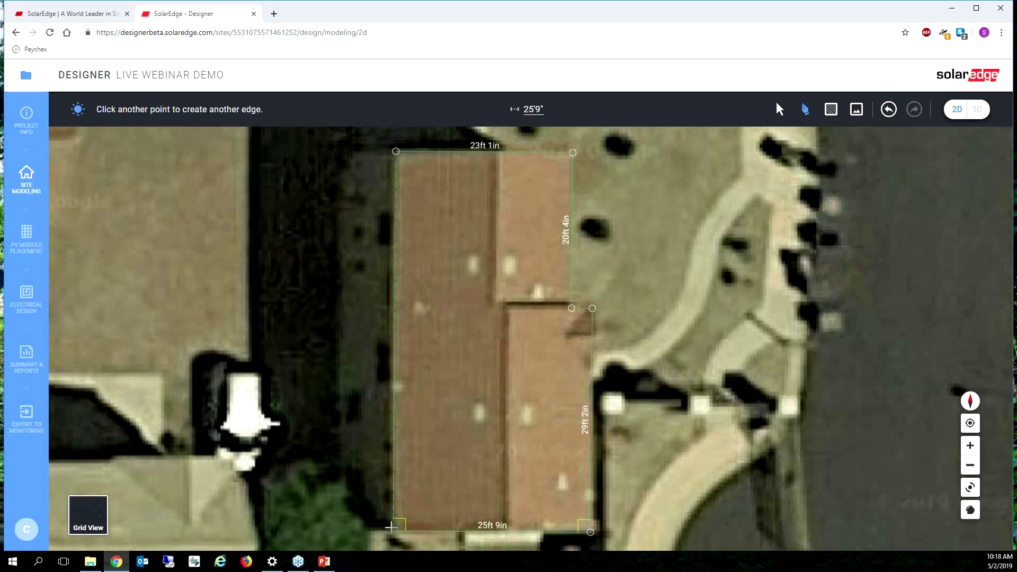
left_click(391, 527)
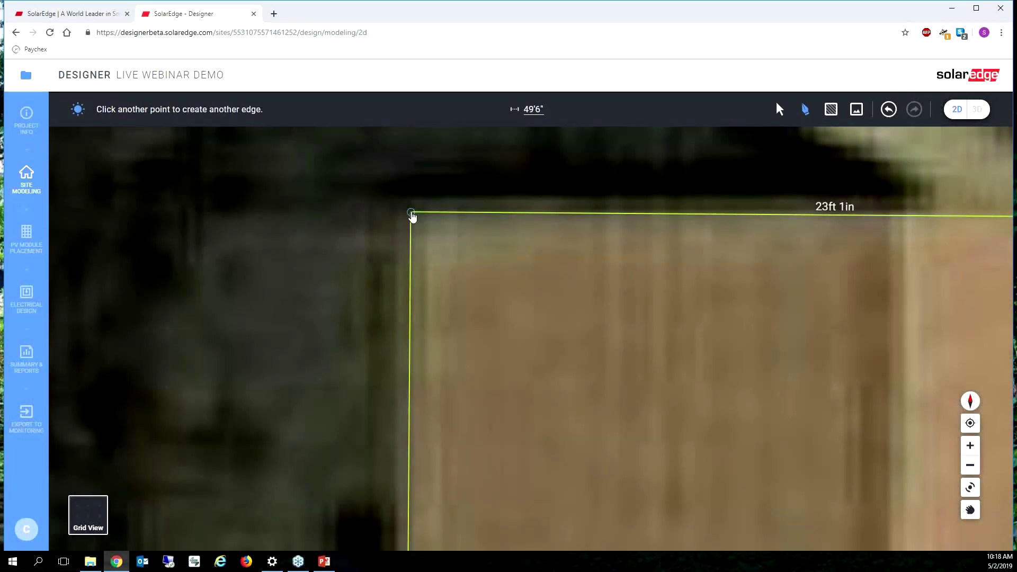
left_click(397, 212)
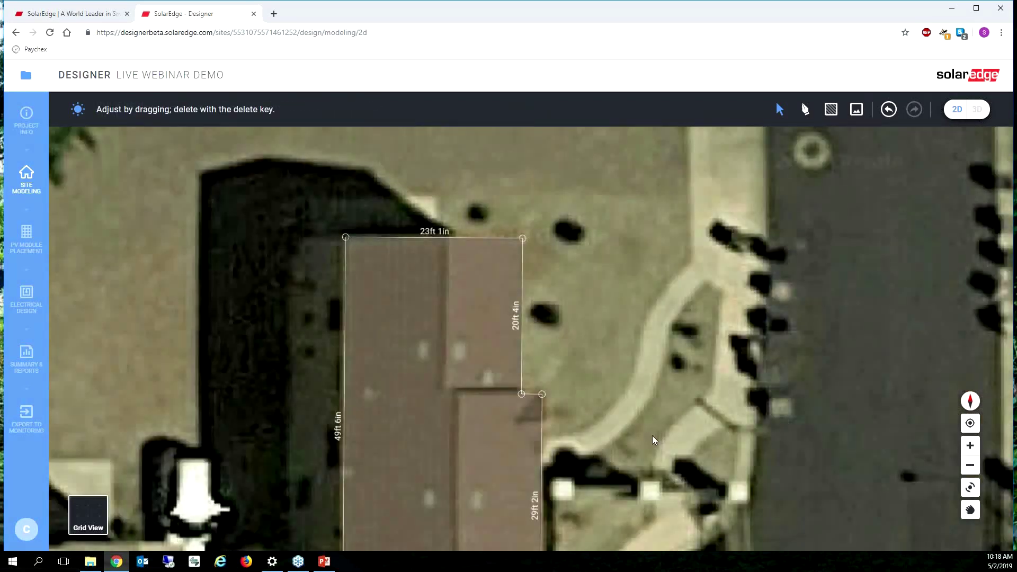
Divide the roof with internal edges into an upper rectangle and two lower sections
left_click_drag(652, 435, 631, 352)
scroll(631, 351, "down", 2)
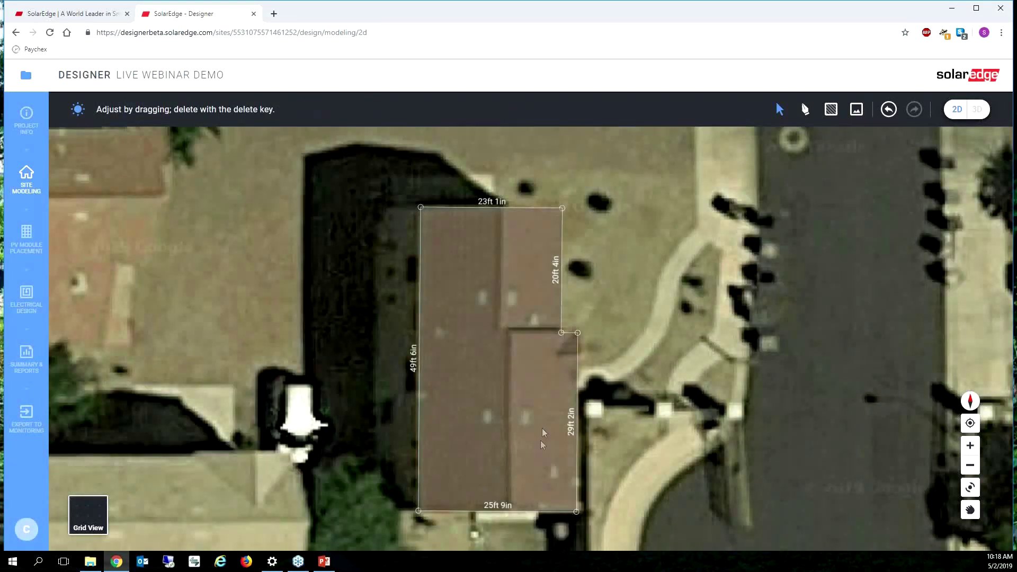
left_click(805, 109)
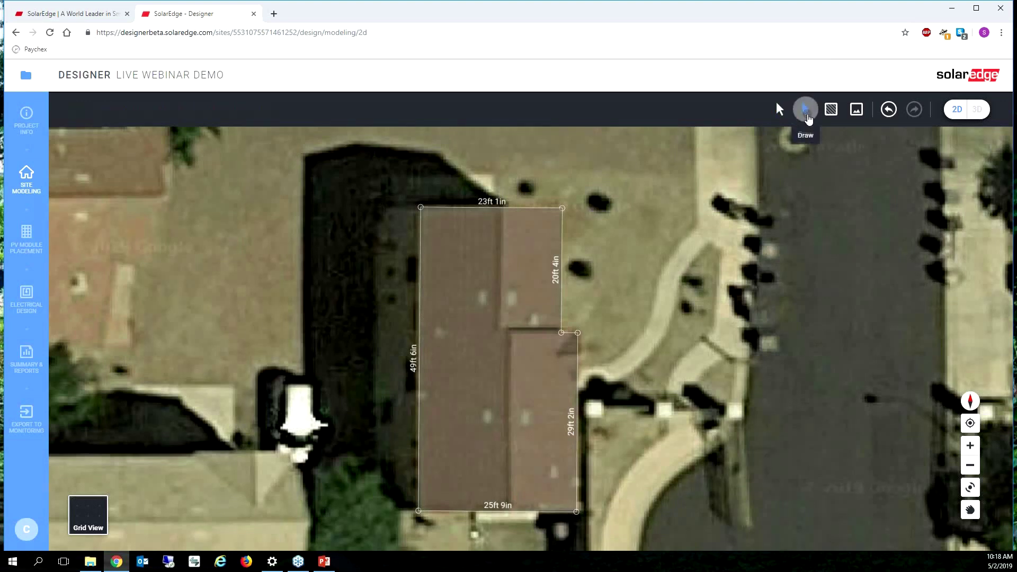
left_click(501, 208)
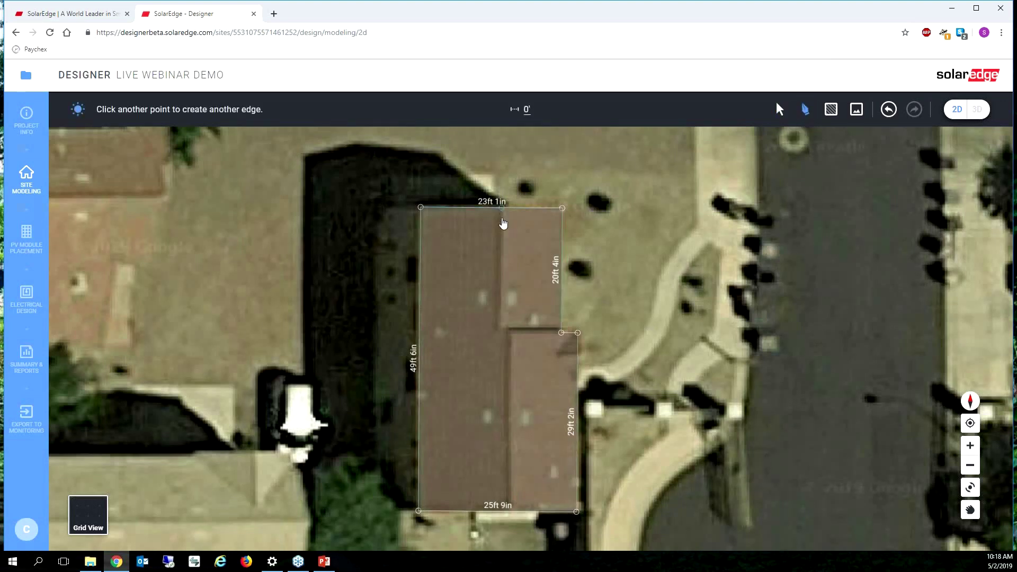
left_click(501, 332)
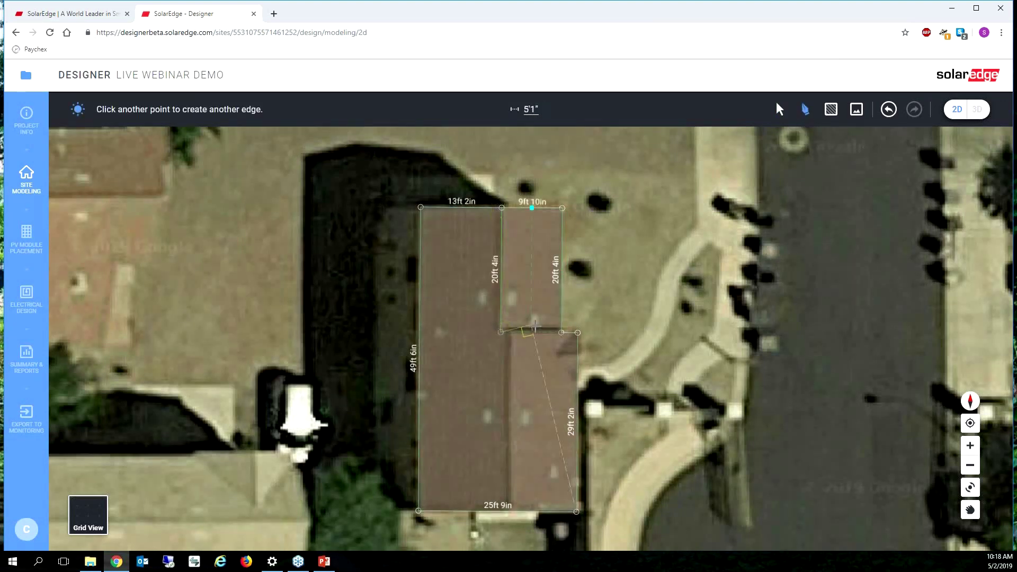
left_click(561, 333)
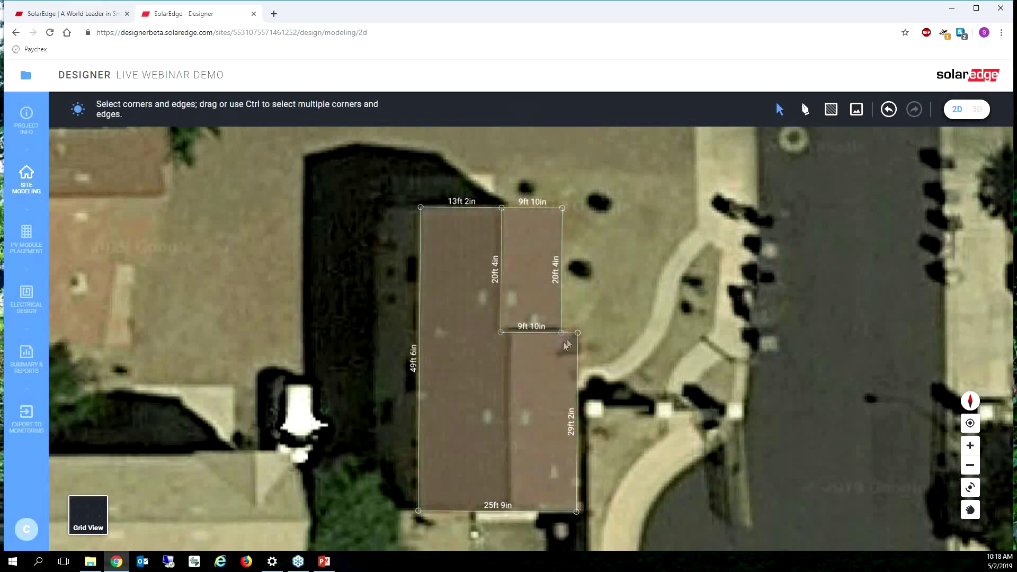
left_click(510, 332)
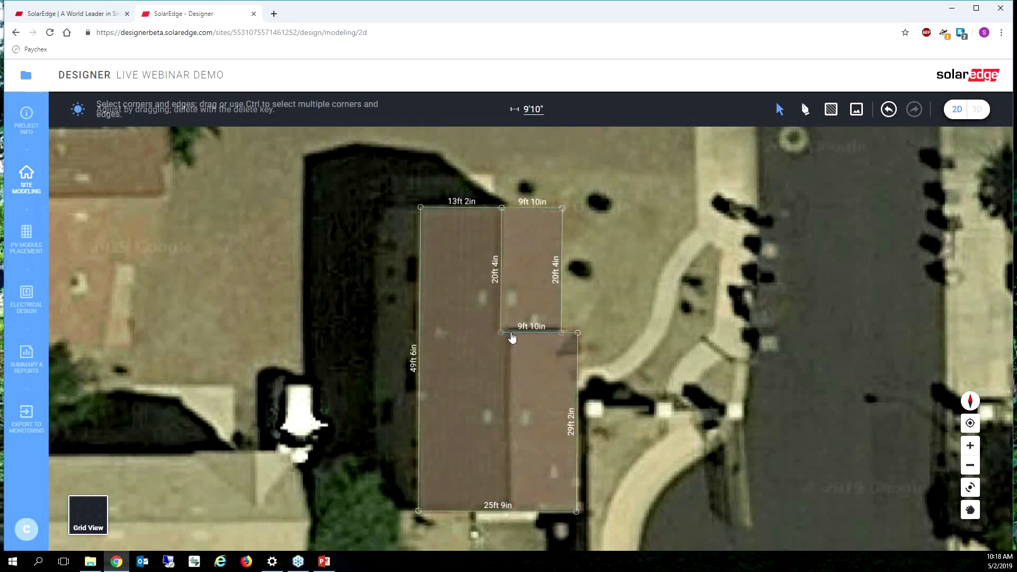
left_click(509, 511)
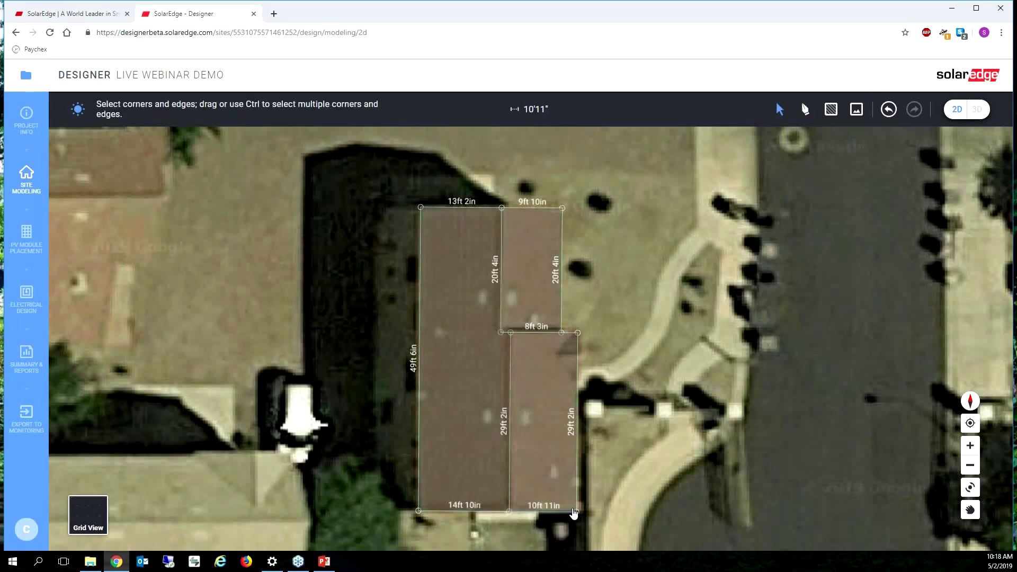
Draw a small triangular dormer on the lower section's right edge, splitting it into 6ft 10in and 22ft 5in
left_click(577, 333)
left_click(556, 354)
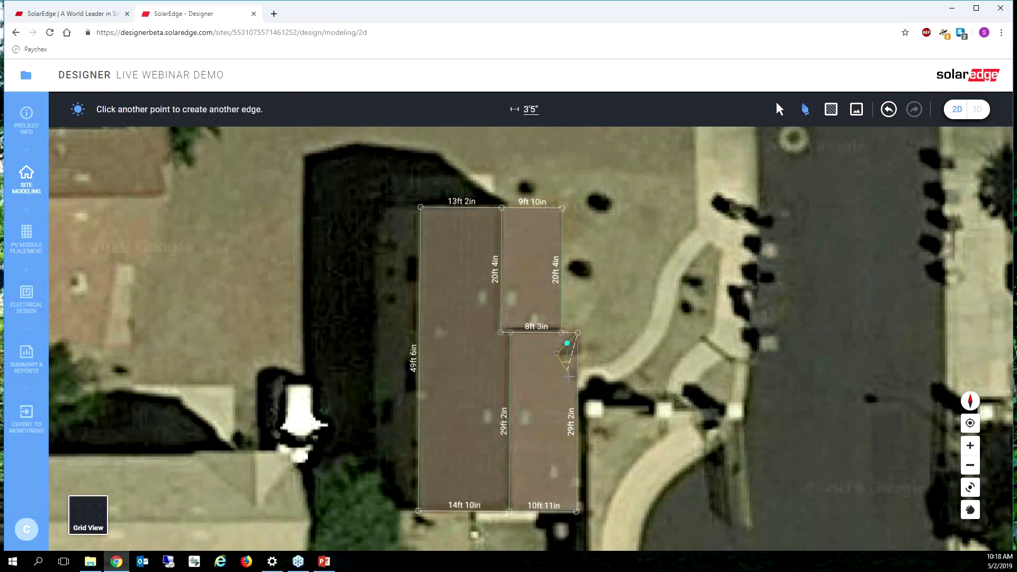
left_click(577, 375)
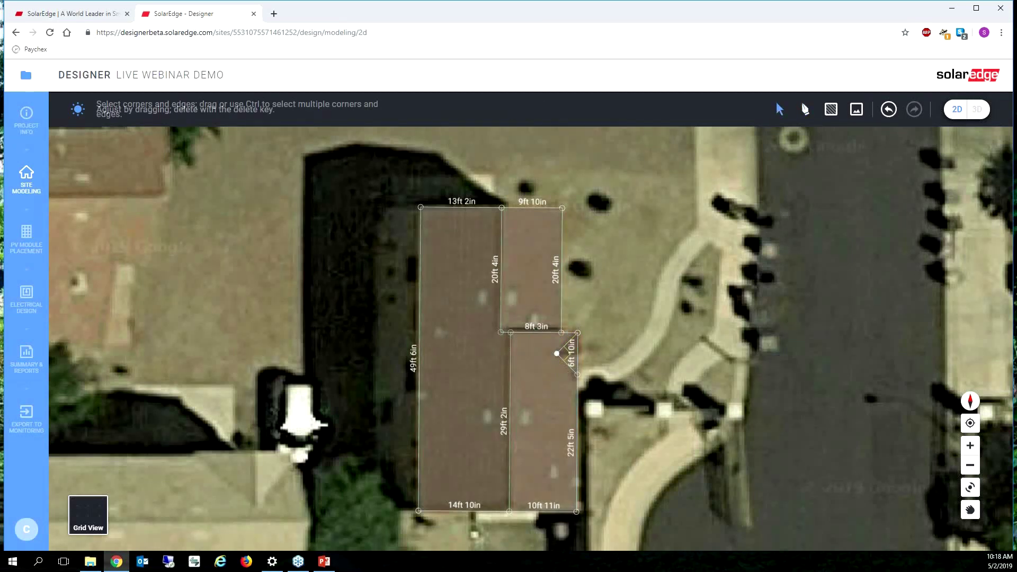
left_click(558, 355)
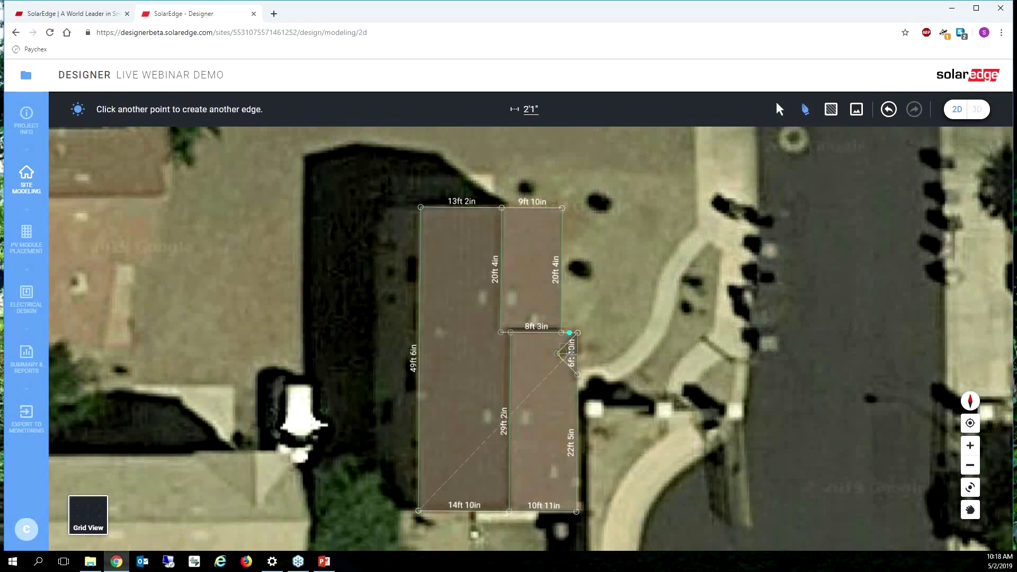
left_click(577, 354)
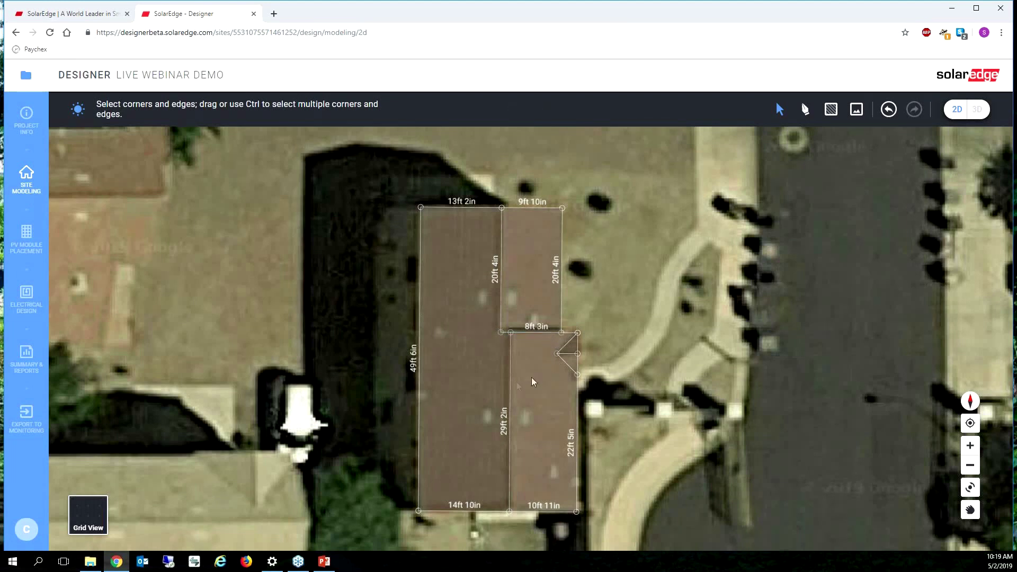
Extrude the building to about 11 ft high in 3D, then return to the 2D view
left_click(978, 109)
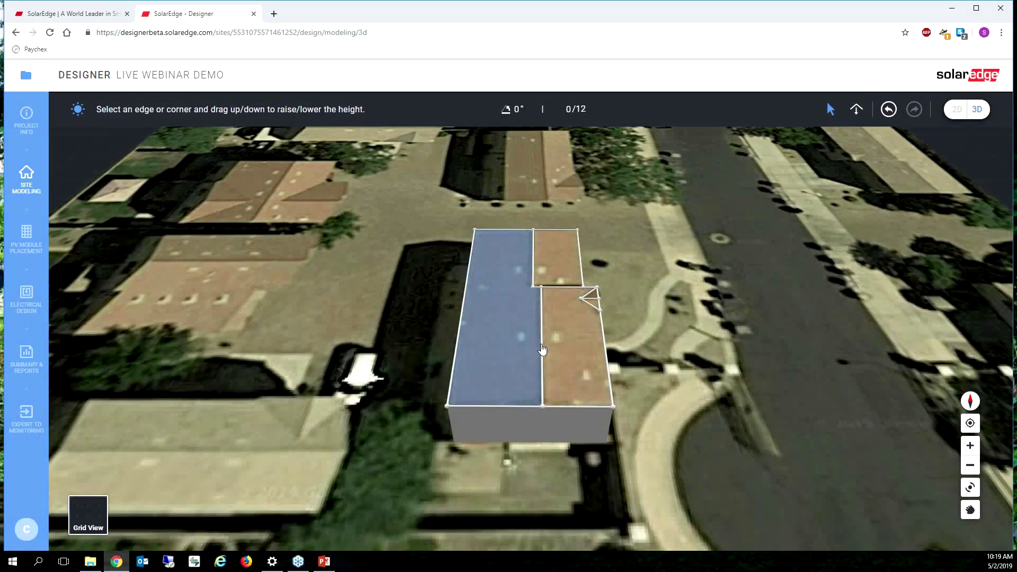
mouse_move(542, 349)
left_mouse_down()
mouse_move(545, 317)
mouse_move(545, 387)
mouse_move(545, 370)
left_mouse_up()
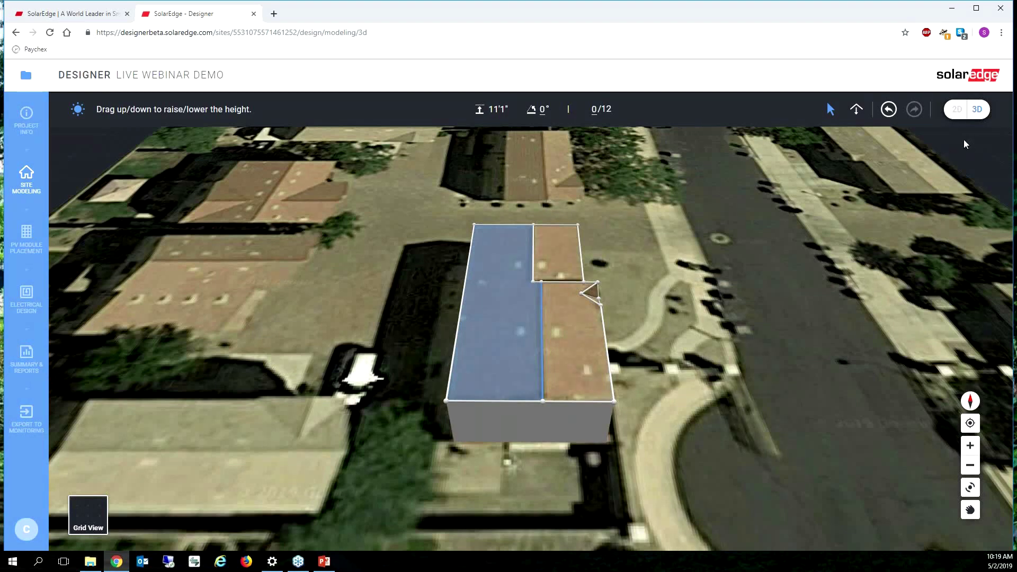
left_click(957, 110)
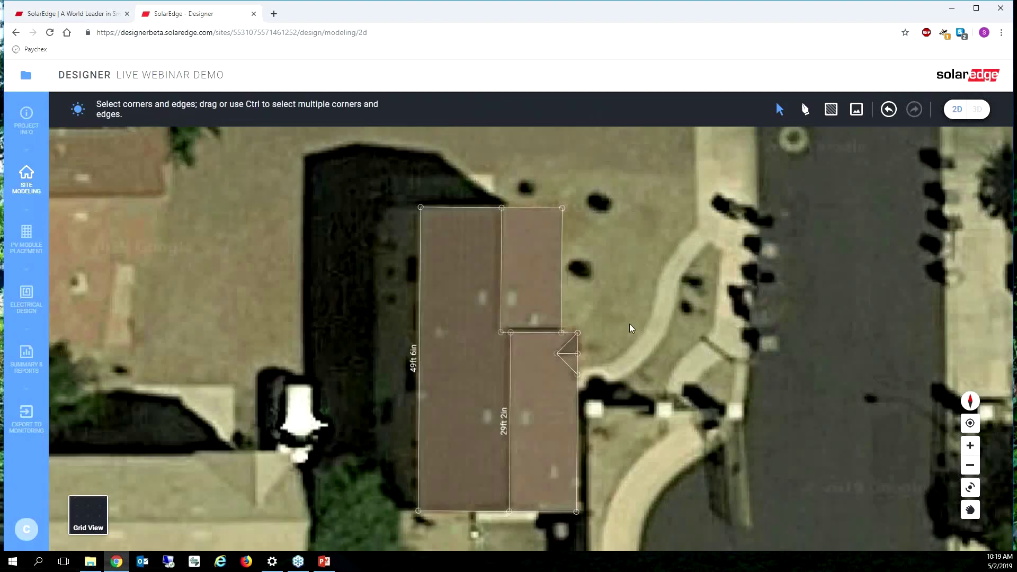
Select and delete the upper section's 20'4" right edge
scroll(630, 327, "up", 3)
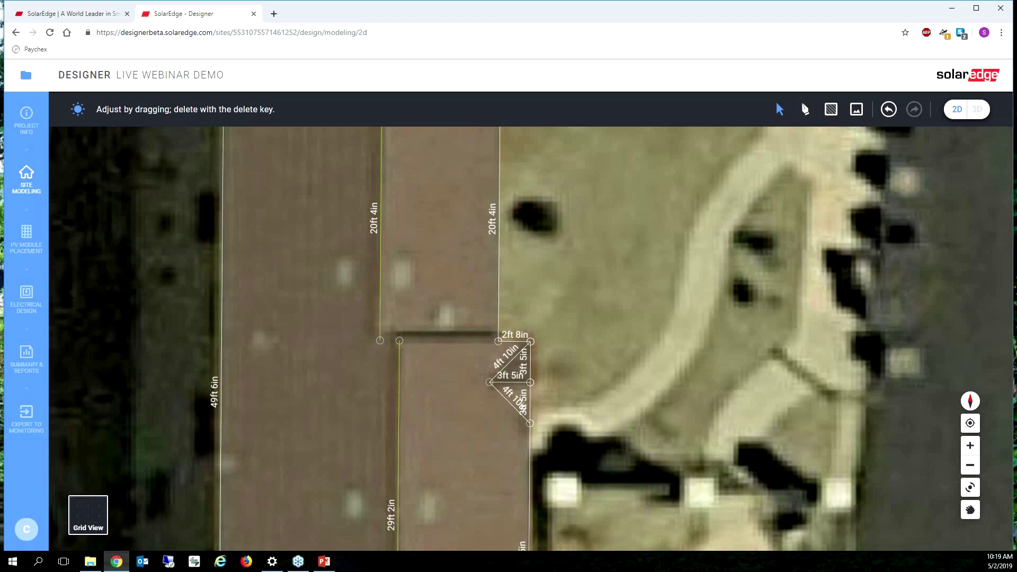
left_click(805, 109)
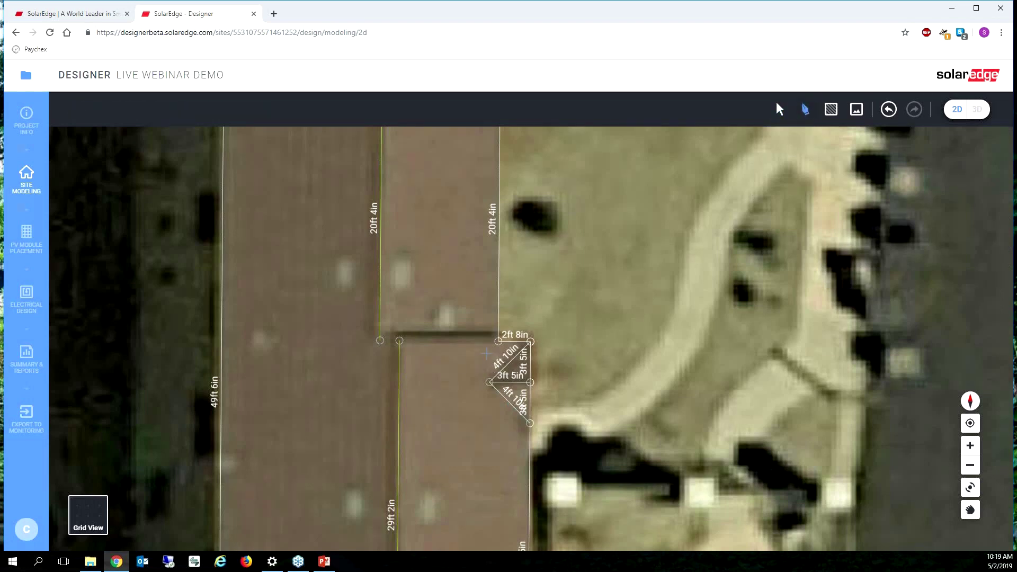
key("Escape")
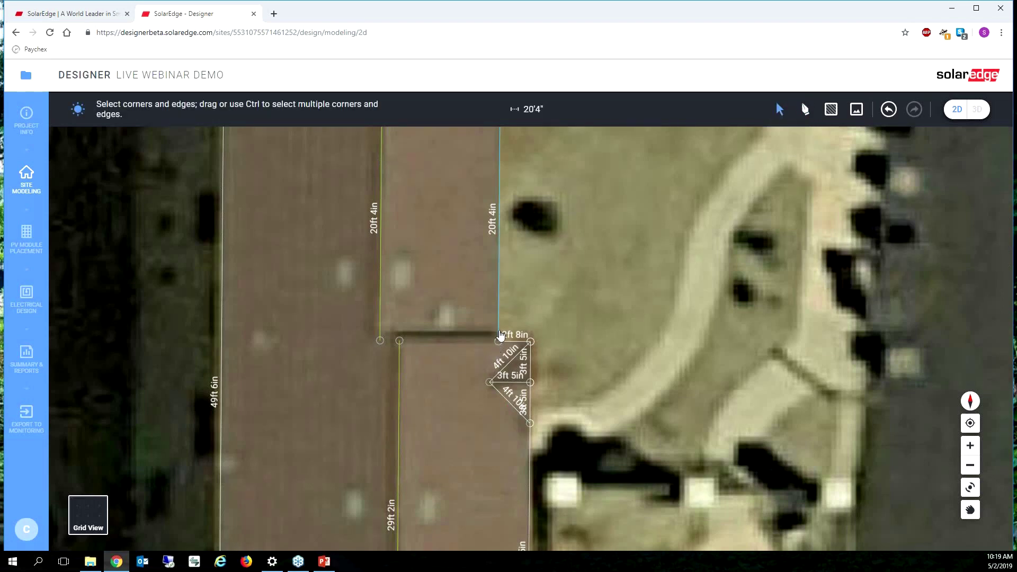
left_click(499, 335)
key("Delete")
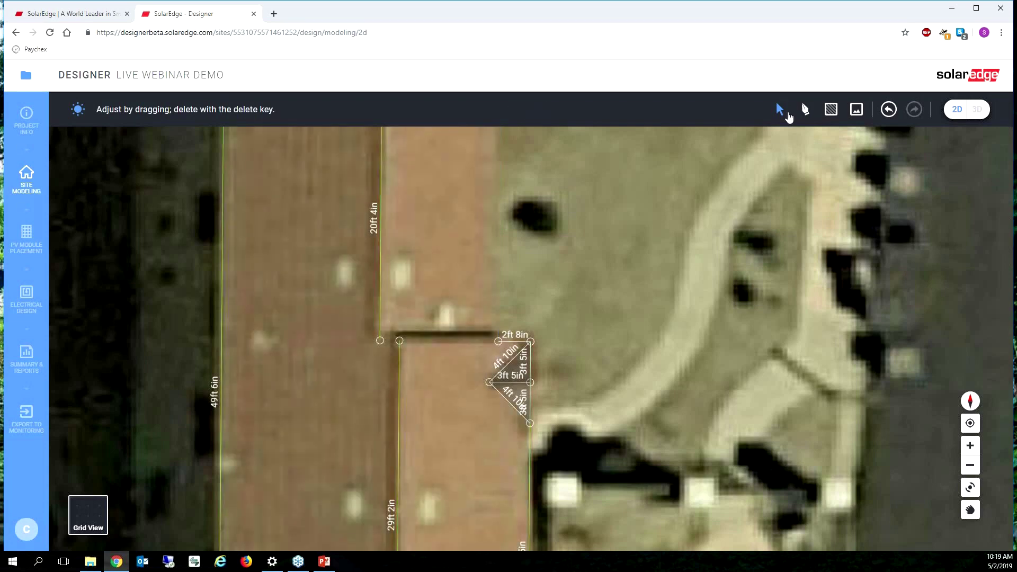
Redraw the upper section with 19ft 6in sides and a 9ft 10in bottom, and close the lower section's top edge
left_click(806, 109)
scroll(479, 356, "down", 2)
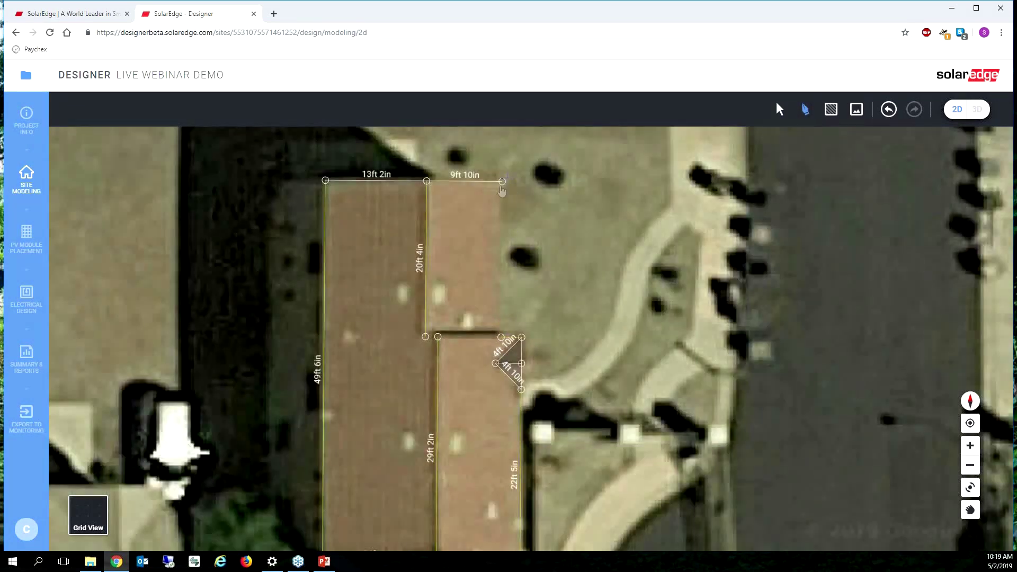
left_click(502, 182)
scroll(499, 332, "up", 3)
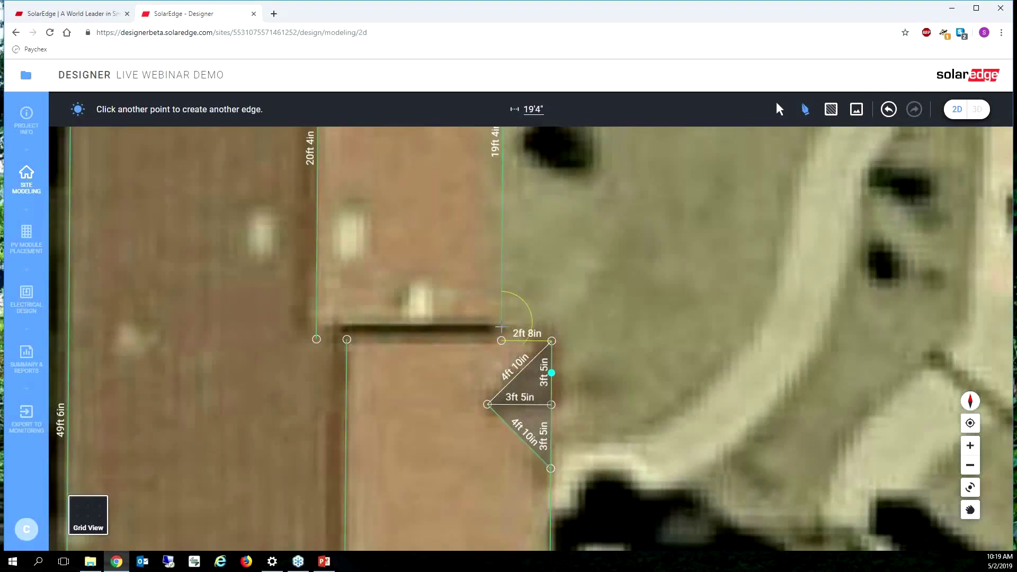
scroll(498, 328, "up", 3)
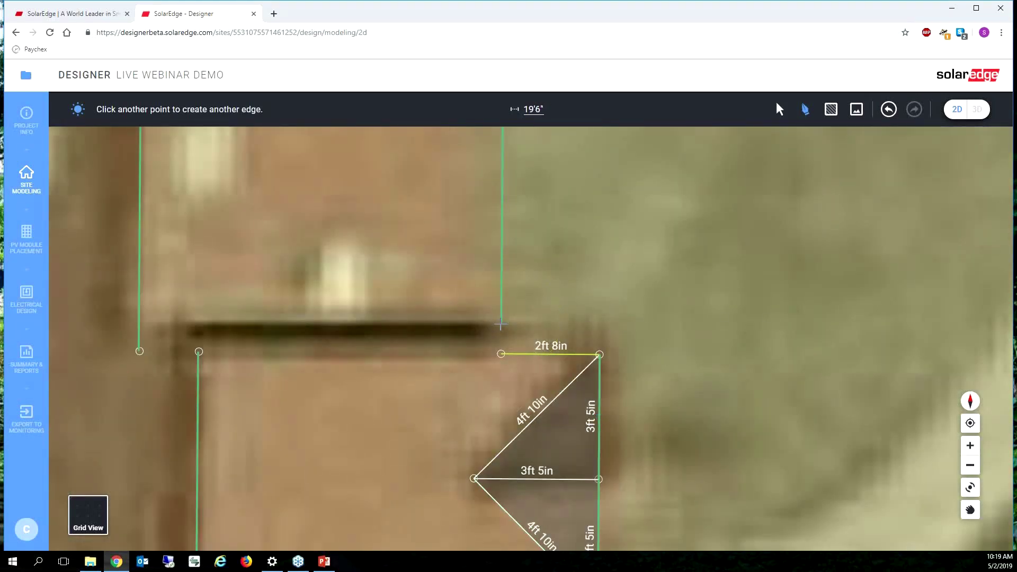
left_click(501, 323)
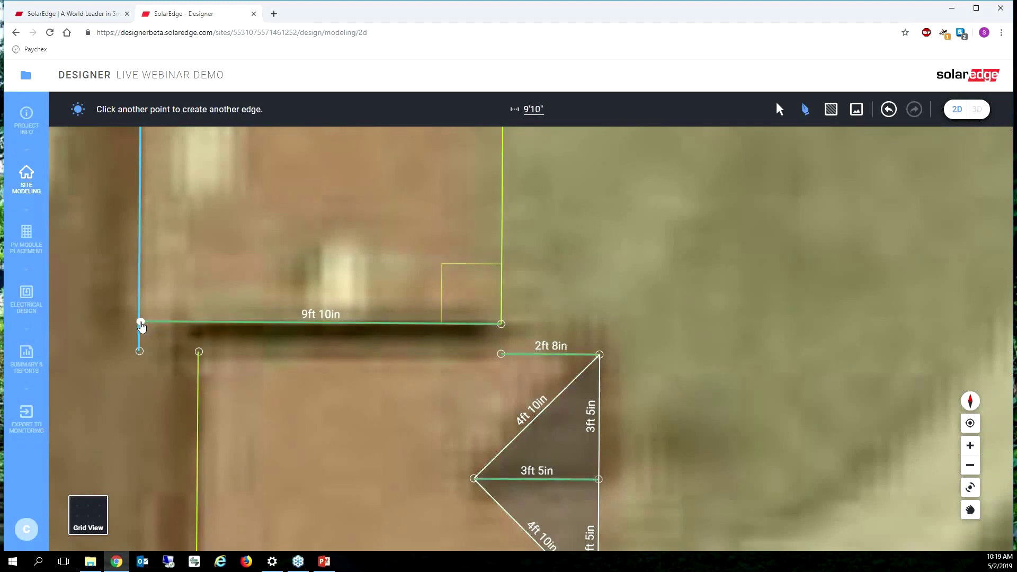
left_click(141, 323)
left_click(139, 351)
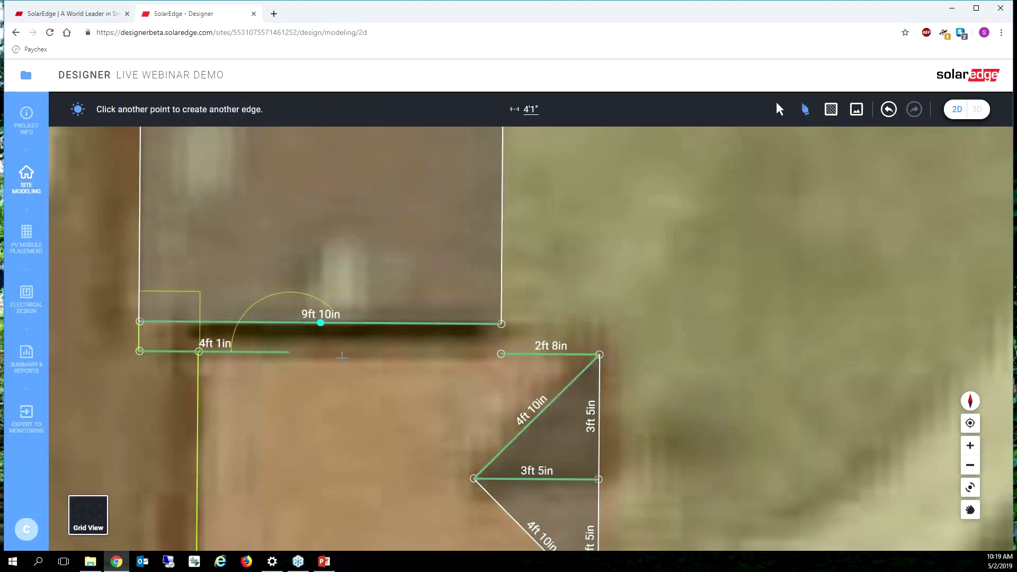
left_click(501, 354)
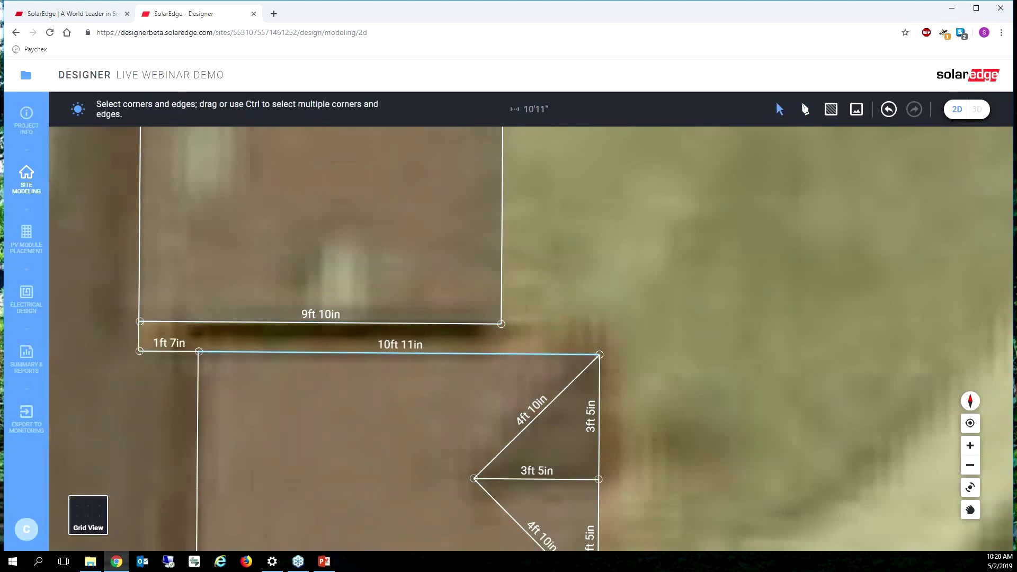
scroll(479, 353, "down", 2)
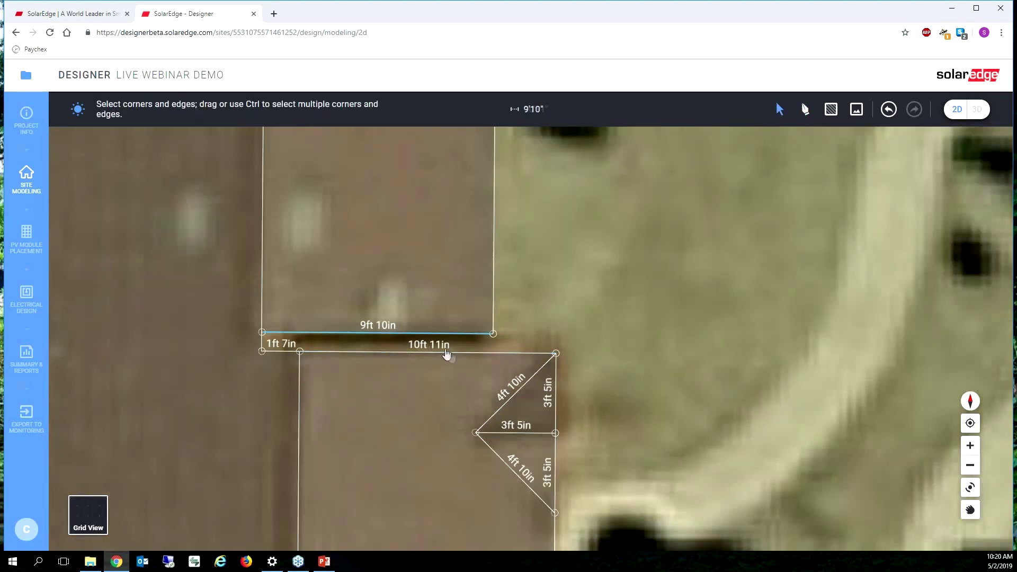
scroll(447, 354, "down", 3)
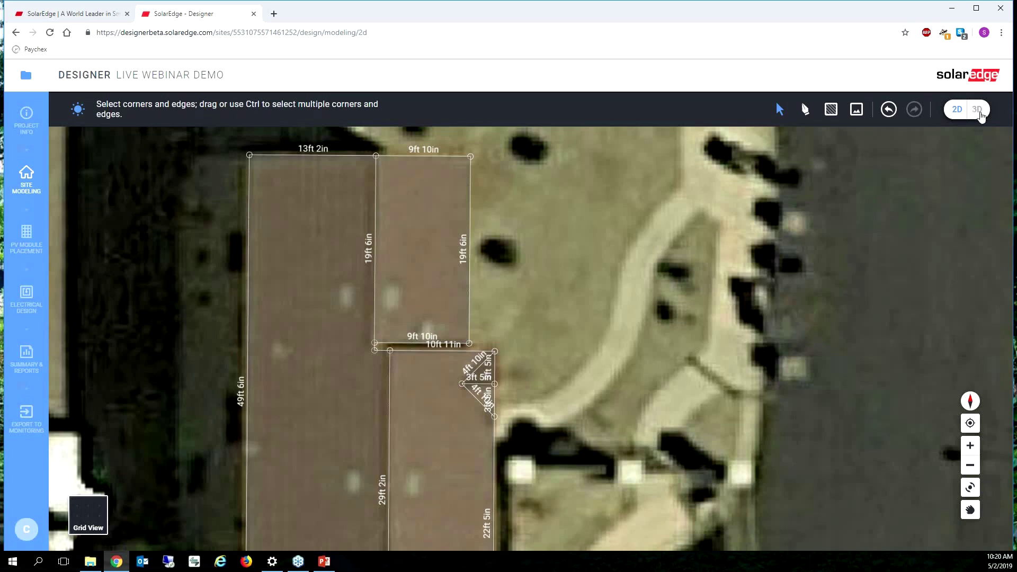
left_click(978, 111)
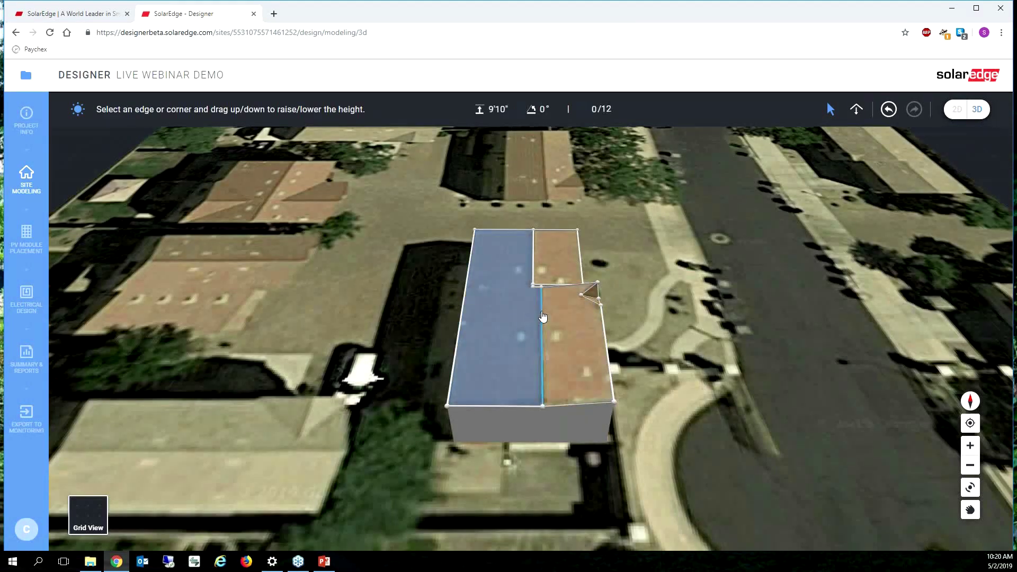
Raise the centre ridge to 16'3" for a 24° (5.2/12) gable and select the building
left_click_drag(542, 318, 538, 287)
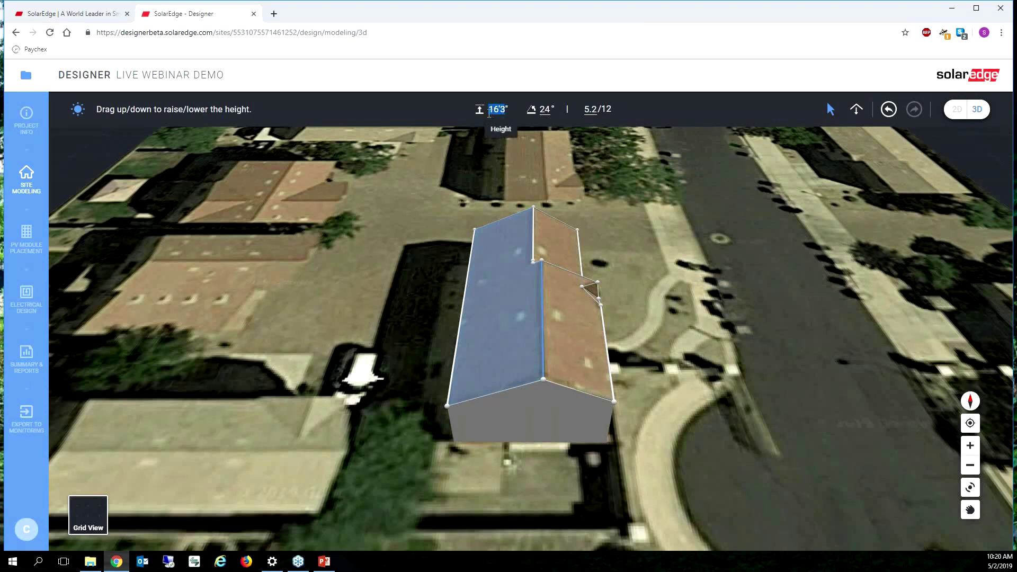
left_click(506, 114)
left_click(515, 292)
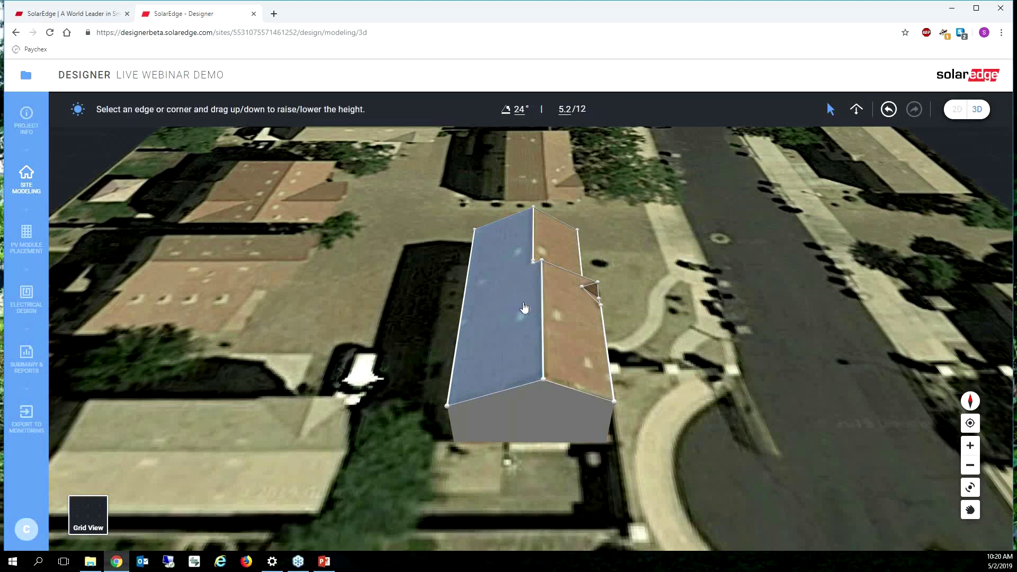
left_click(542, 309)
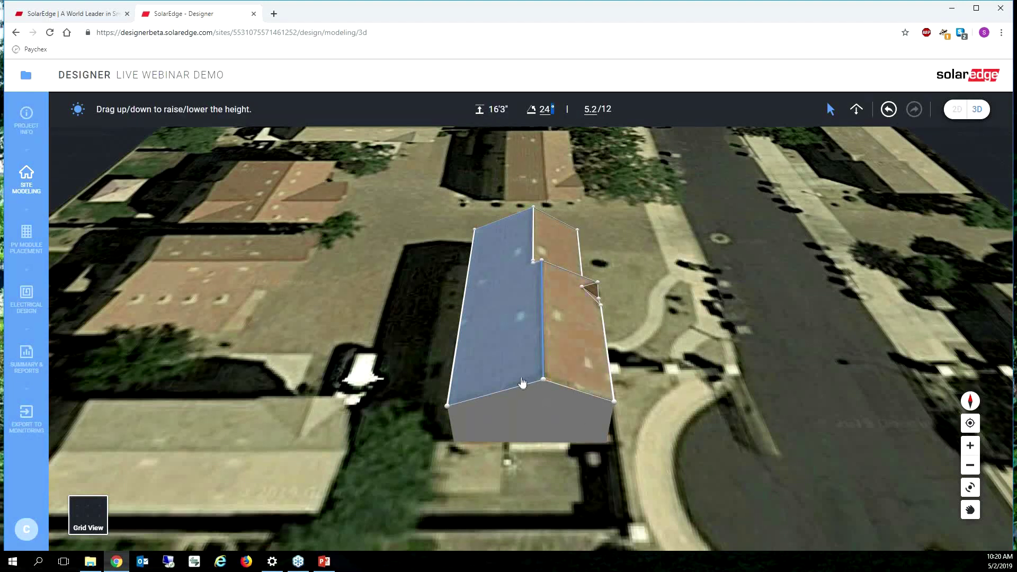
left_click(544, 370)
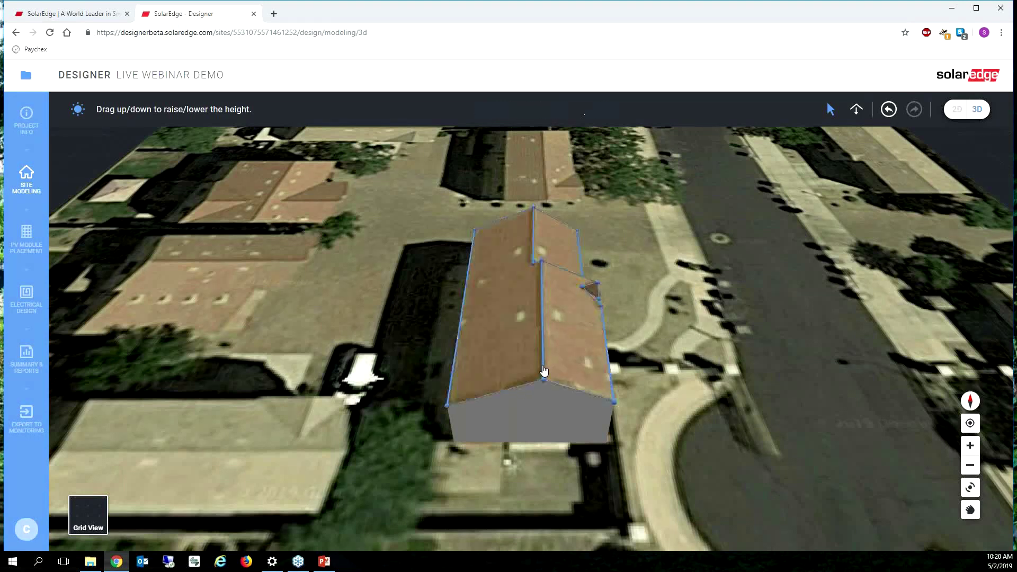
Raise the house higher and check the pitches: main roof plane 19°, triangular dormer face 39°
left_click_drag(544, 371, 544, 323)
left_click(492, 293)
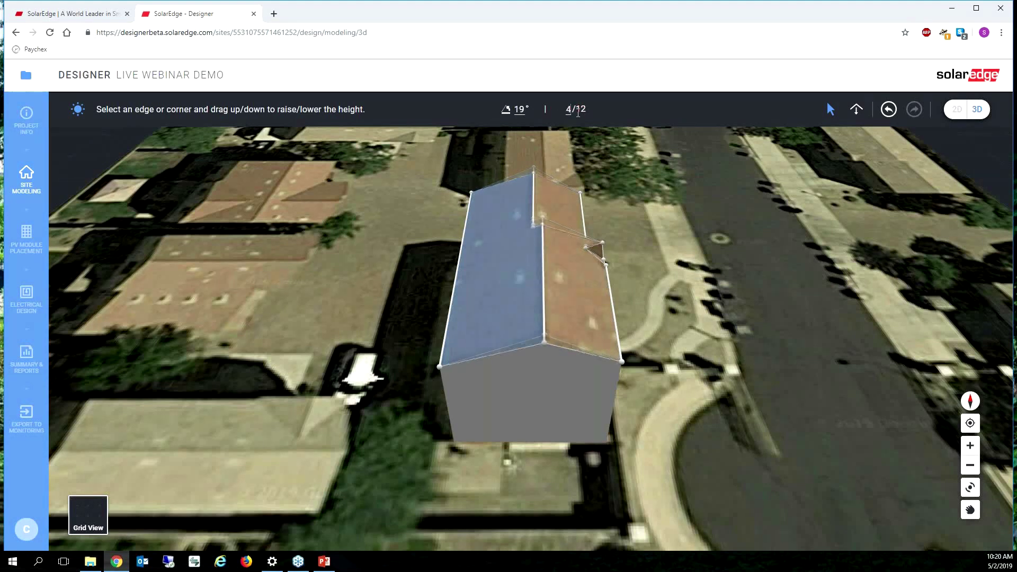
left_click(597, 250)
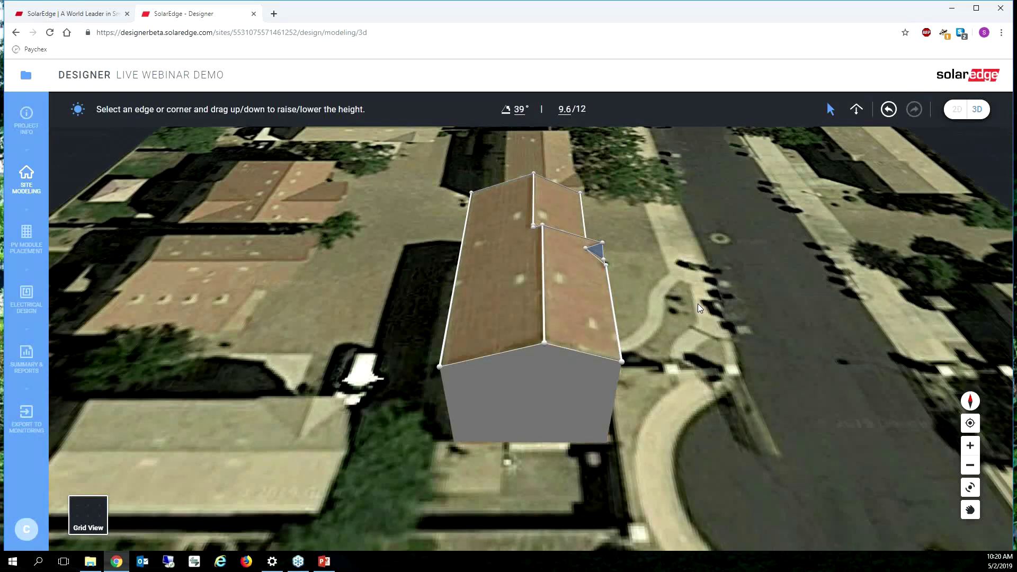
middle_click_drag(698, 303, 638, 308)
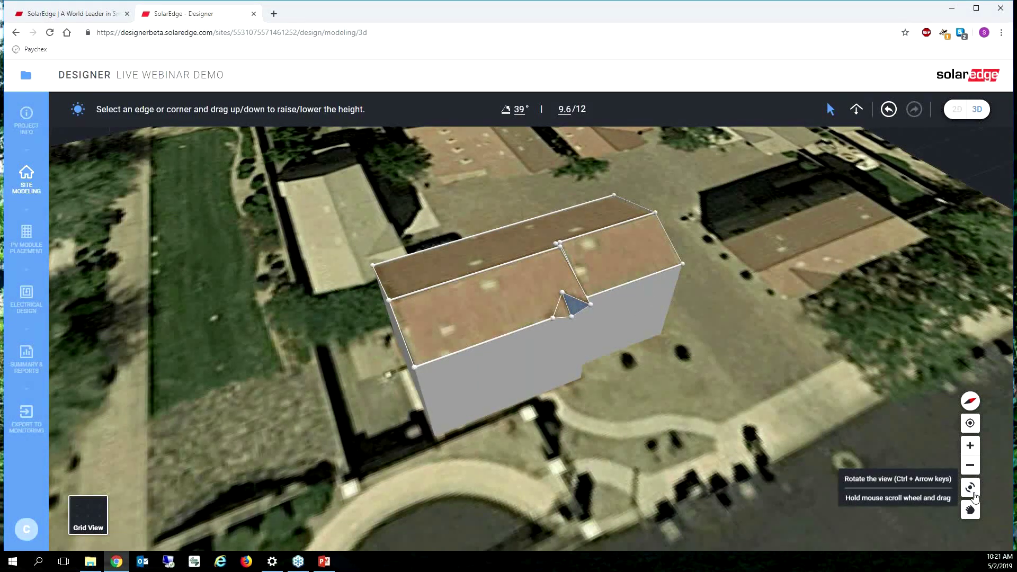
Zoom in and raise the dormer's peak corner to 21'5"
scroll(561, 306, "up", 5)
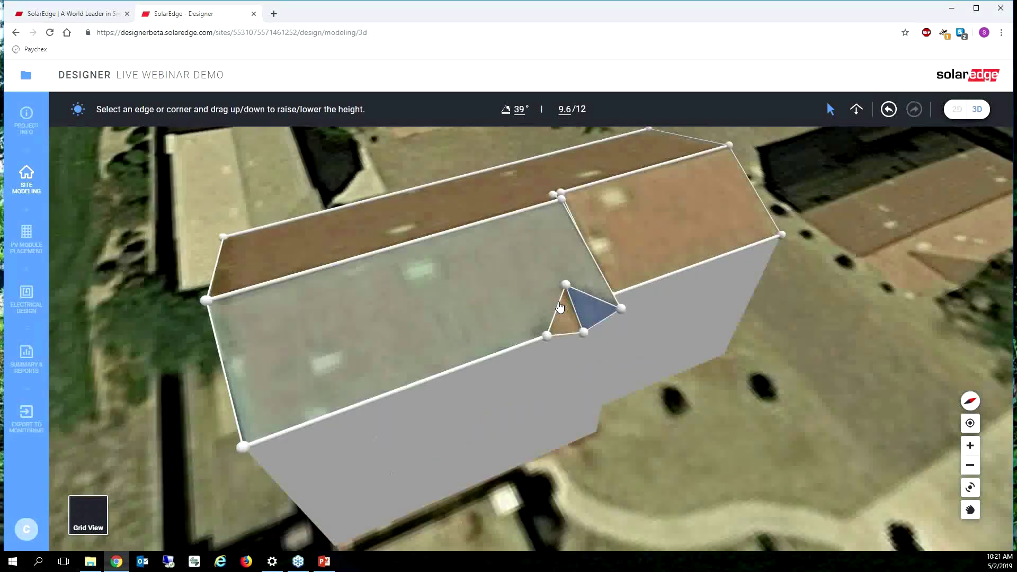
left_click(598, 334)
left_click_drag(595, 339, 596, 325)
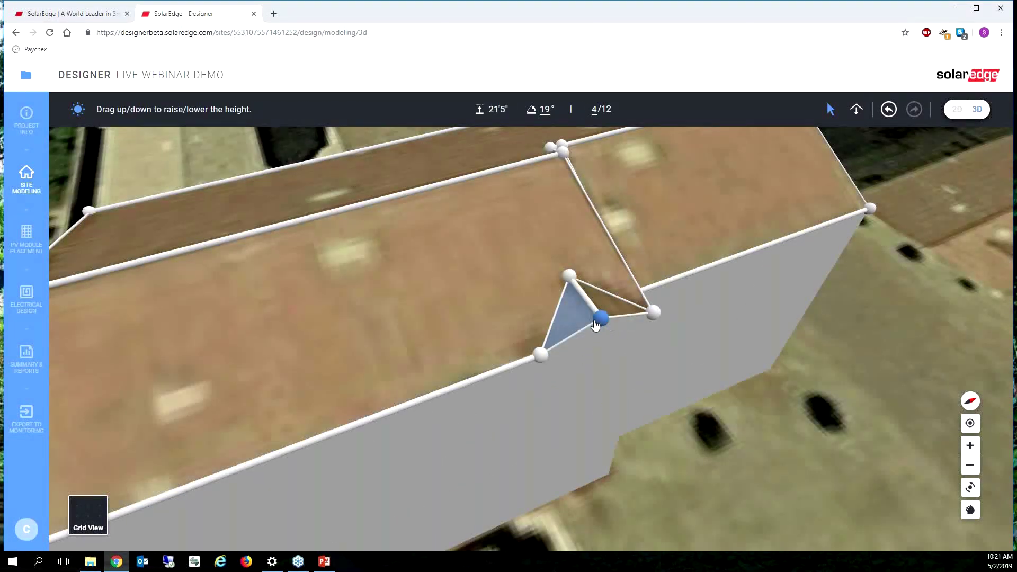
left_click(665, 415)
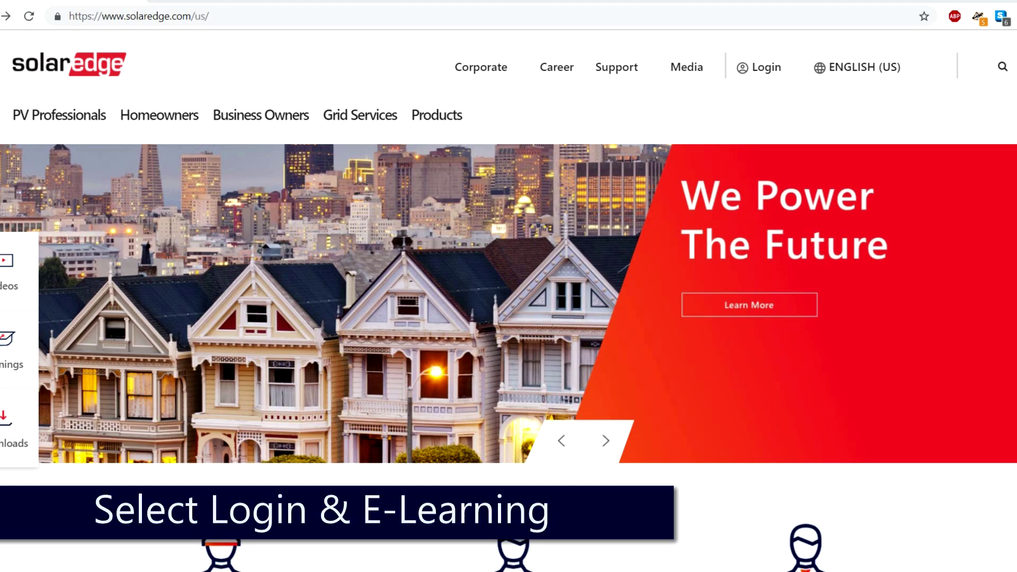
Go to the SolarEdge e-learning portal from the Login menu on the US homepage
left_click(765, 72)
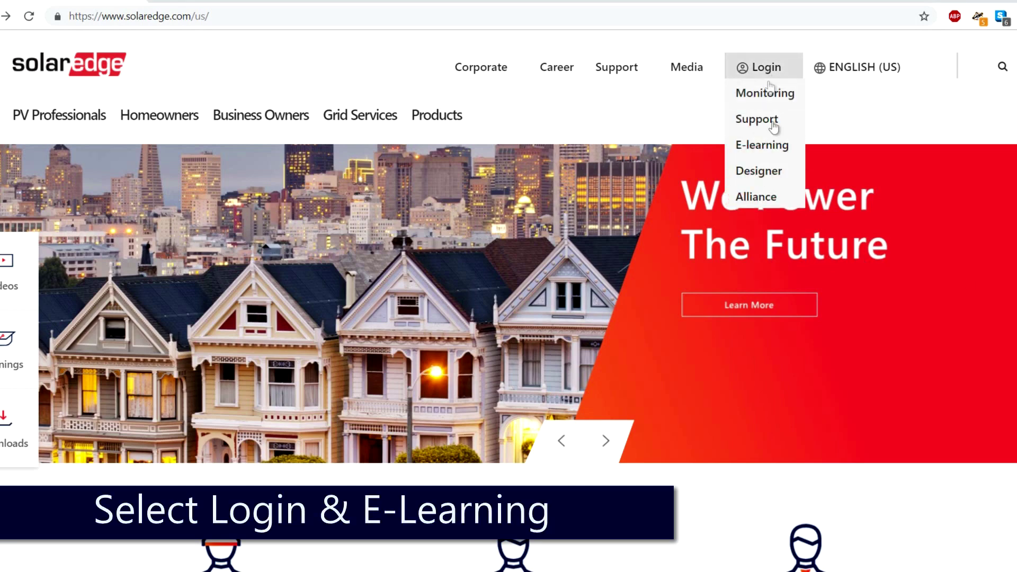
left_click(773, 150)
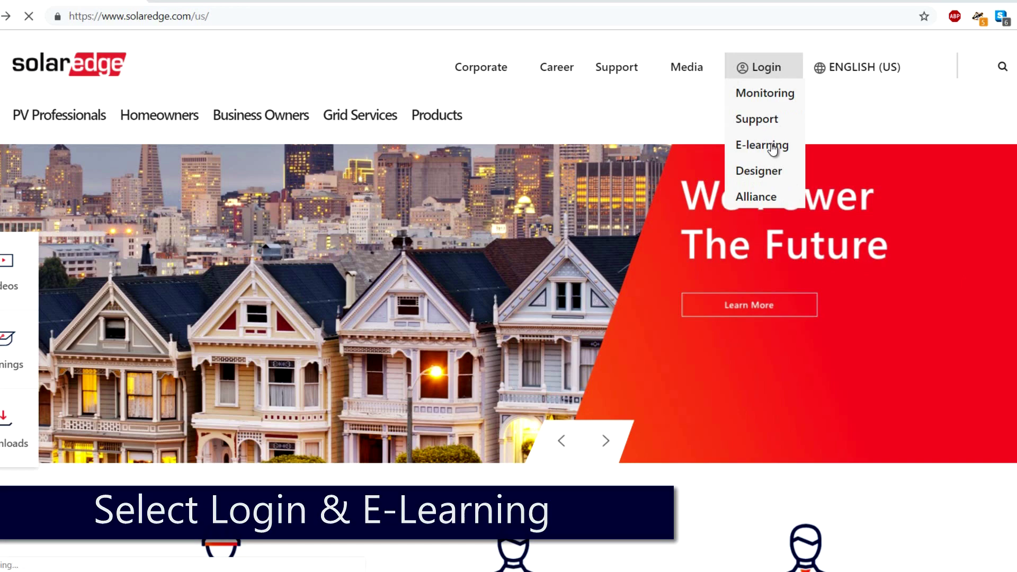